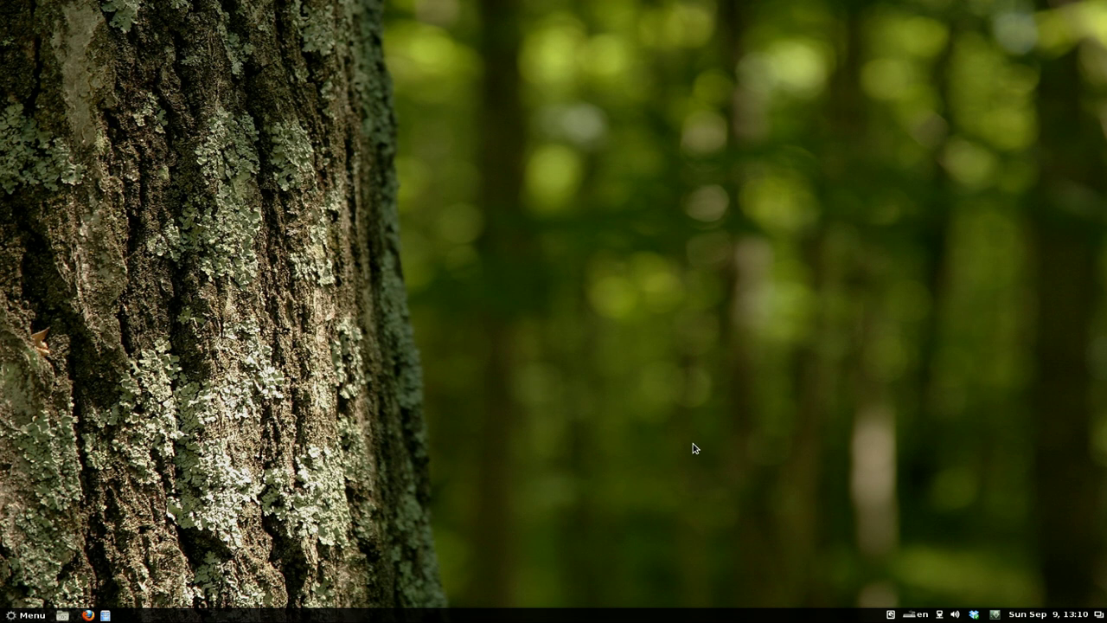
- Launch Cinnamon Settings by searching 'cinna' in the Menu
click(27, 616)
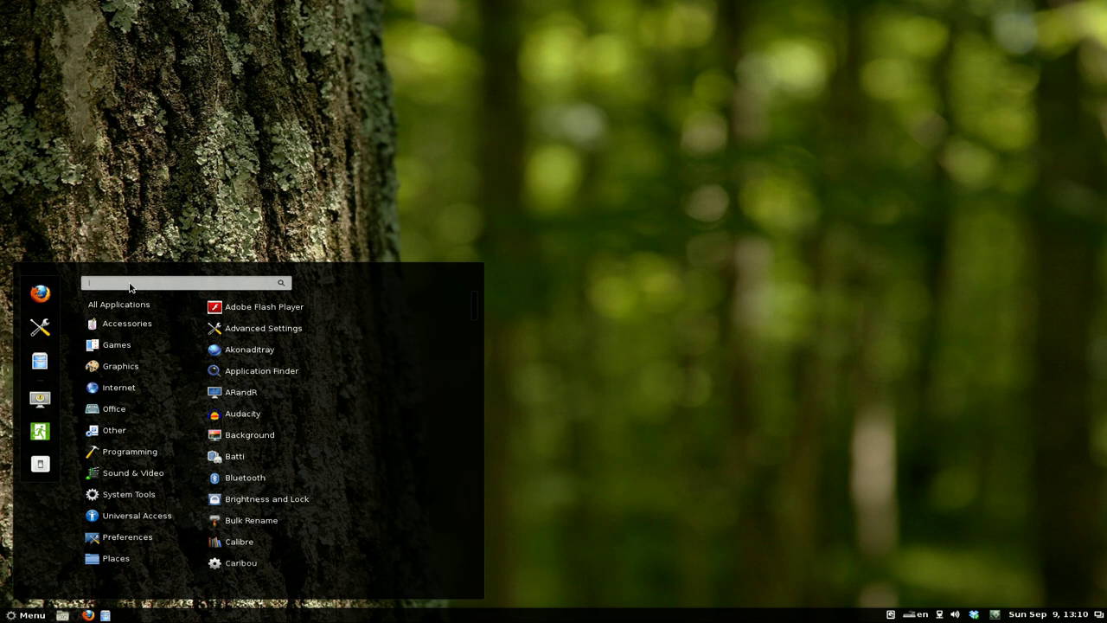
text(cinna)
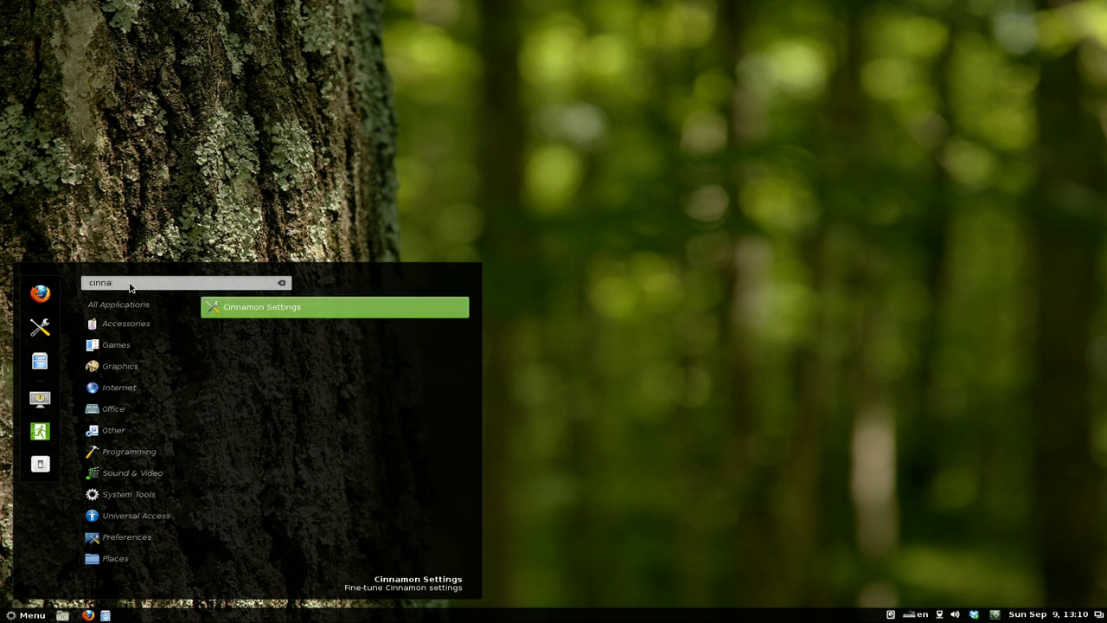
click(238, 311)
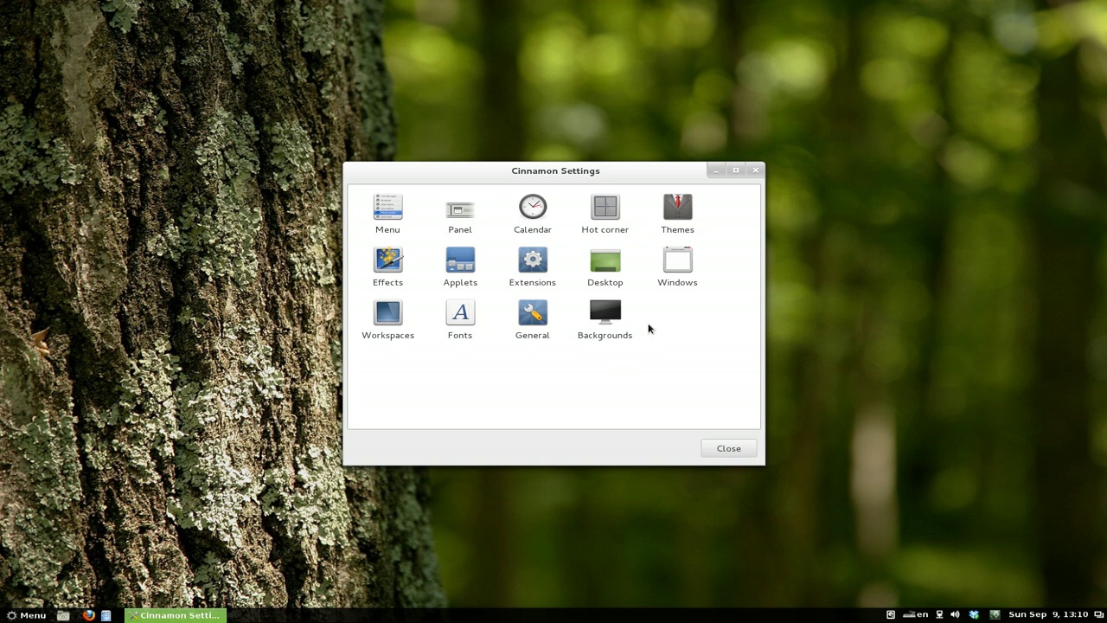
- Go to the Themes module and follow 'Get new themes' to the Cinnamon Spices themes page in Firefox
click(682, 218)
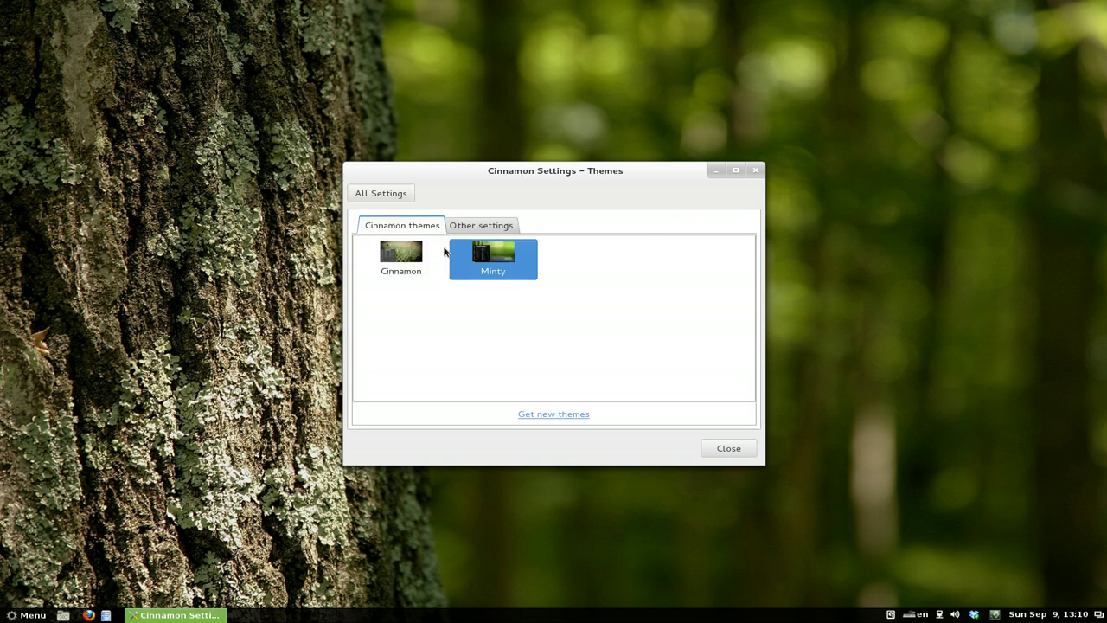
click(533, 368)
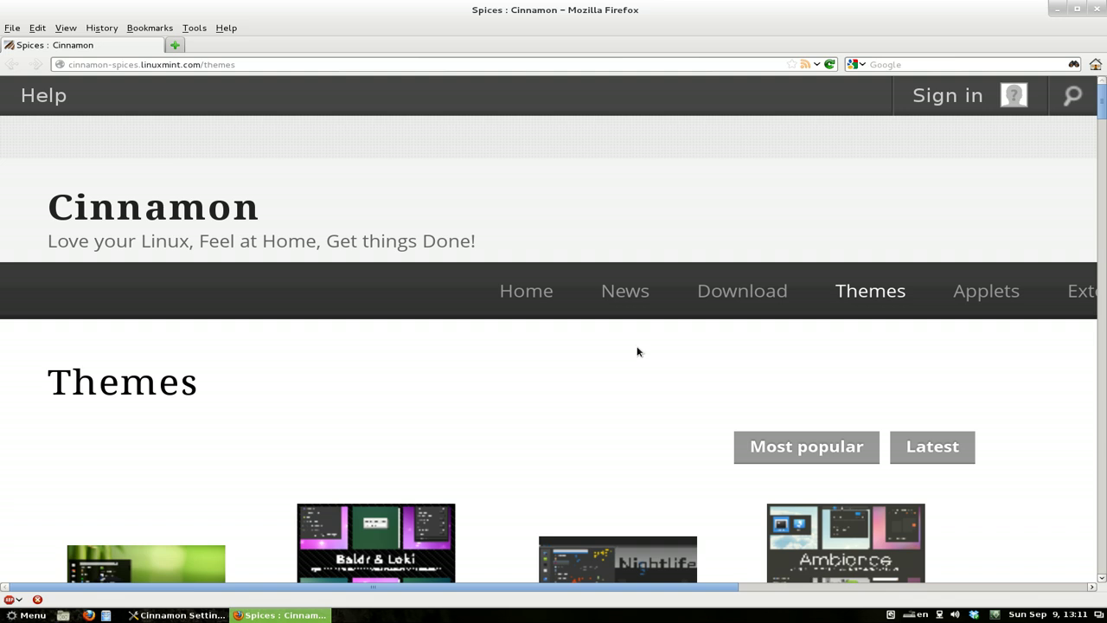
- Scroll the Spices Themes page to the scored thumbnails, from Minty (65) to Green Bubbles (-15)
scroll(638, 351, down, 5)
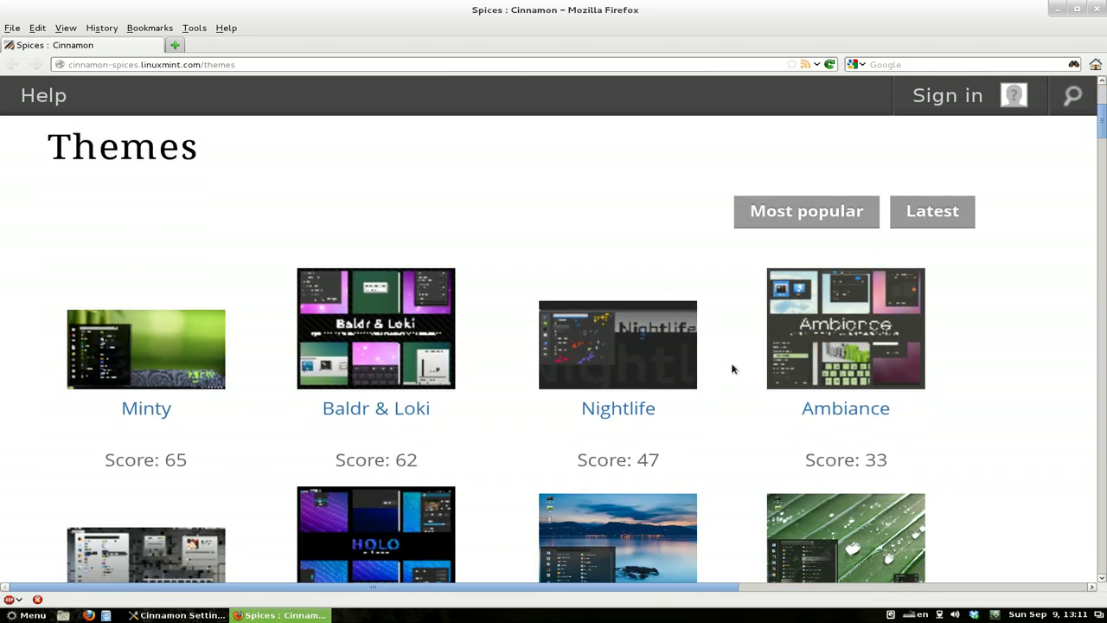
drag(1102, 126, 1072, 122)
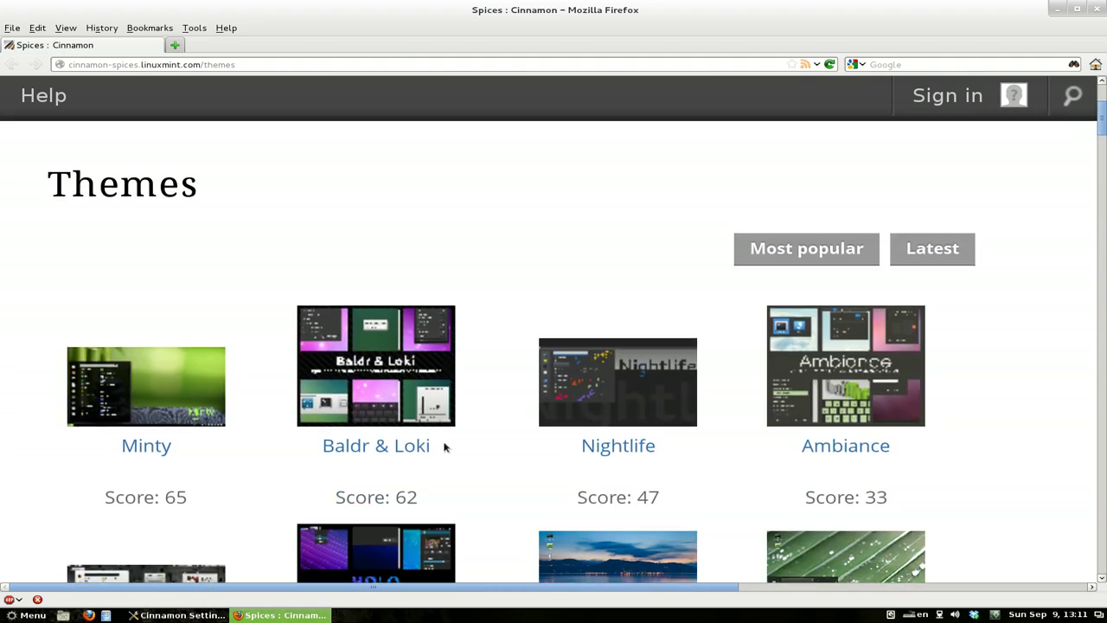
- Open the Baldr & Loki theme page and scroll down to its installation section
click(360, 450)
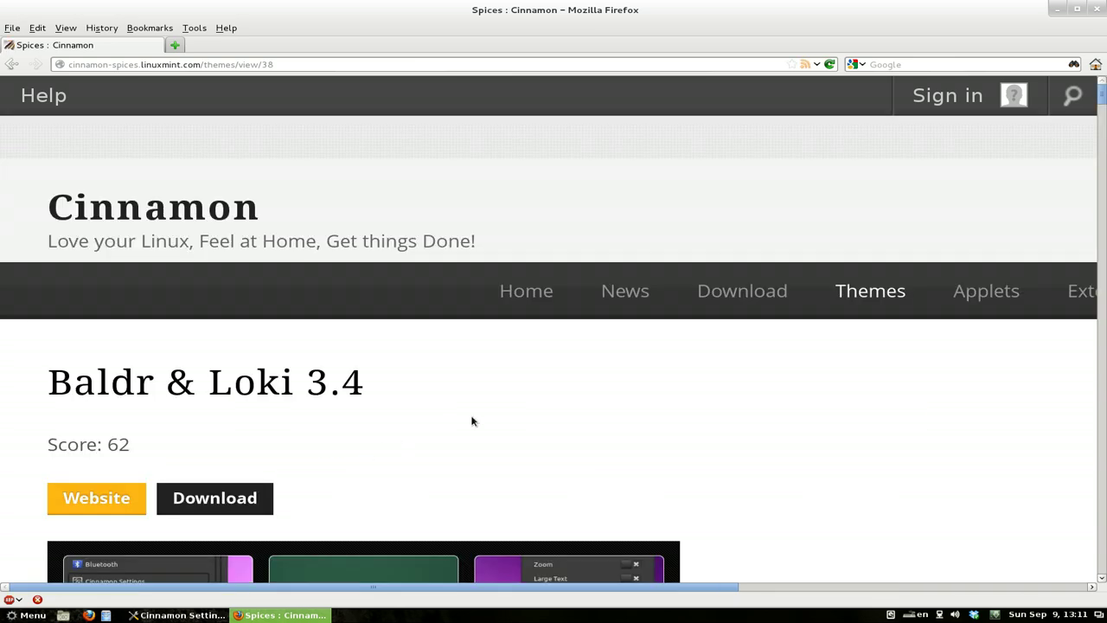
scroll(521, 374, down, 10)
scroll(522, 374, down, 5)
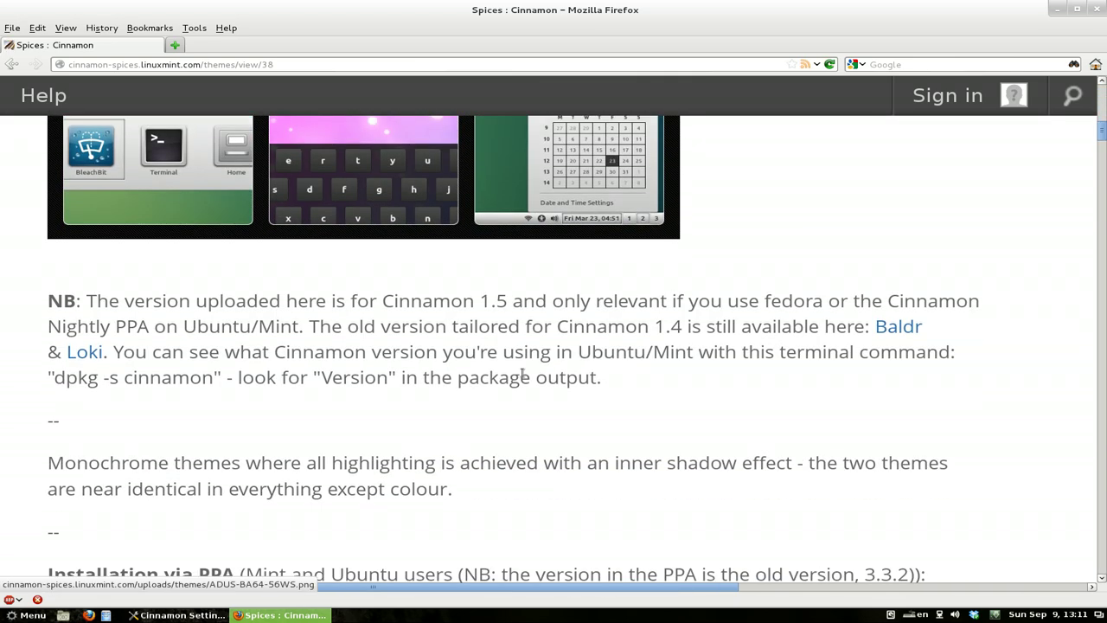
scroll(521, 372, down, 3)
scroll(522, 373, down, 3)
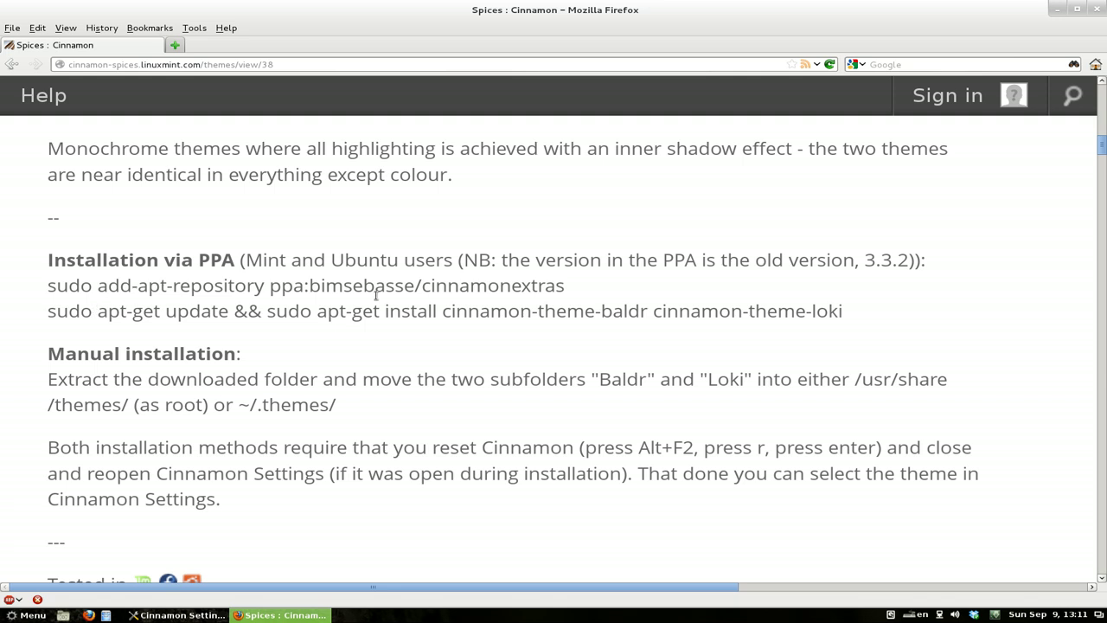
- Highlight the PPA repository and package install commands, then clear the highlight
drag(570, 290, 65, 295)
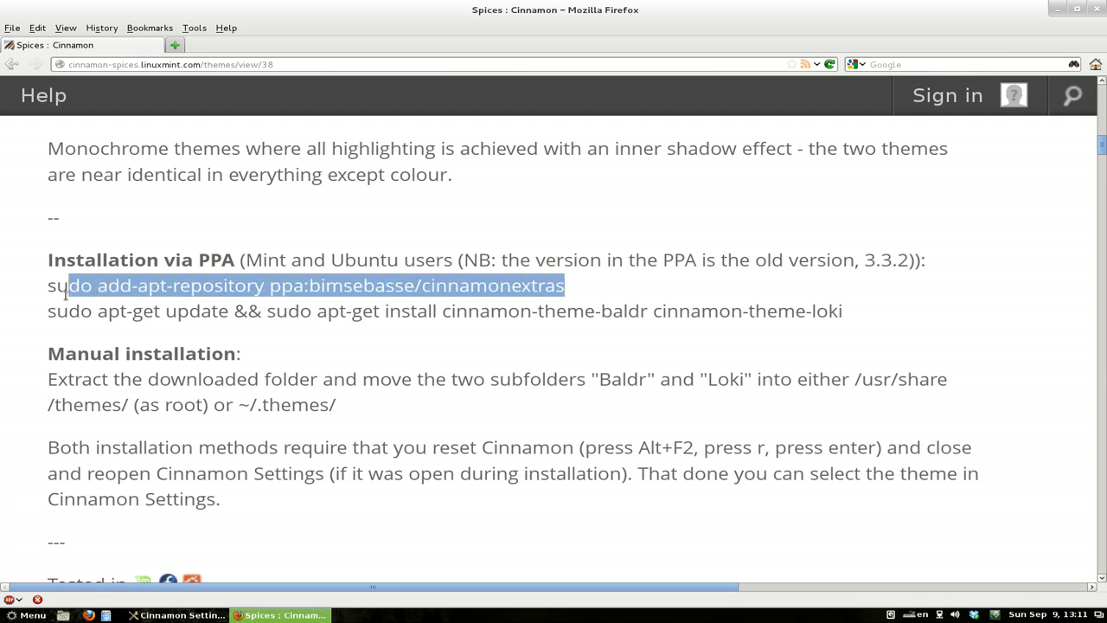
click(53, 303)
drag(843, 314, 49, 289)
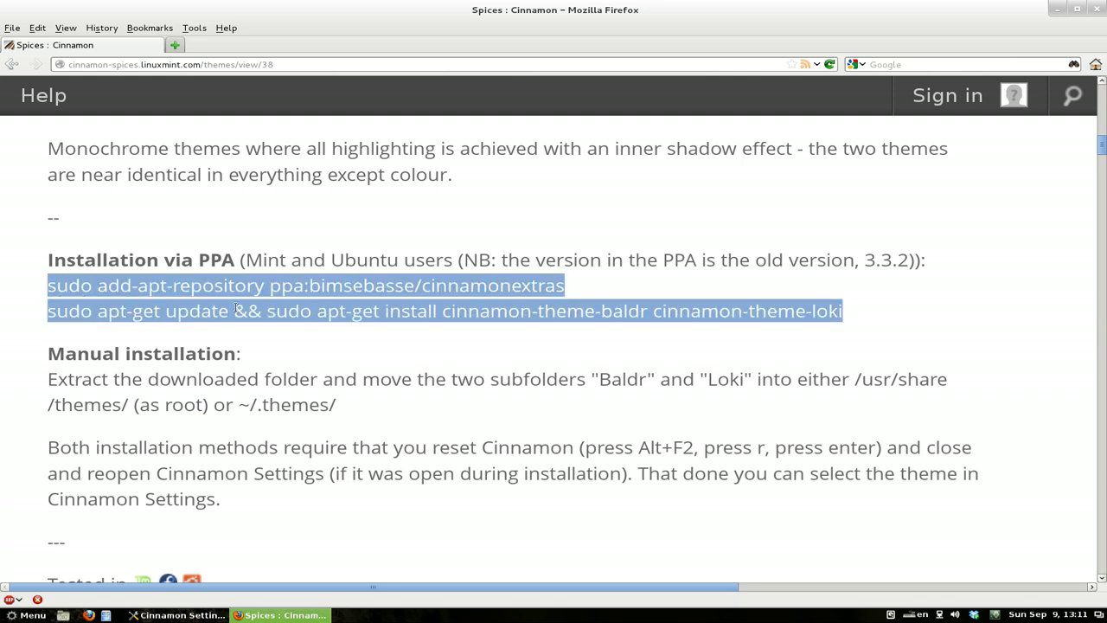
click(428, 303)
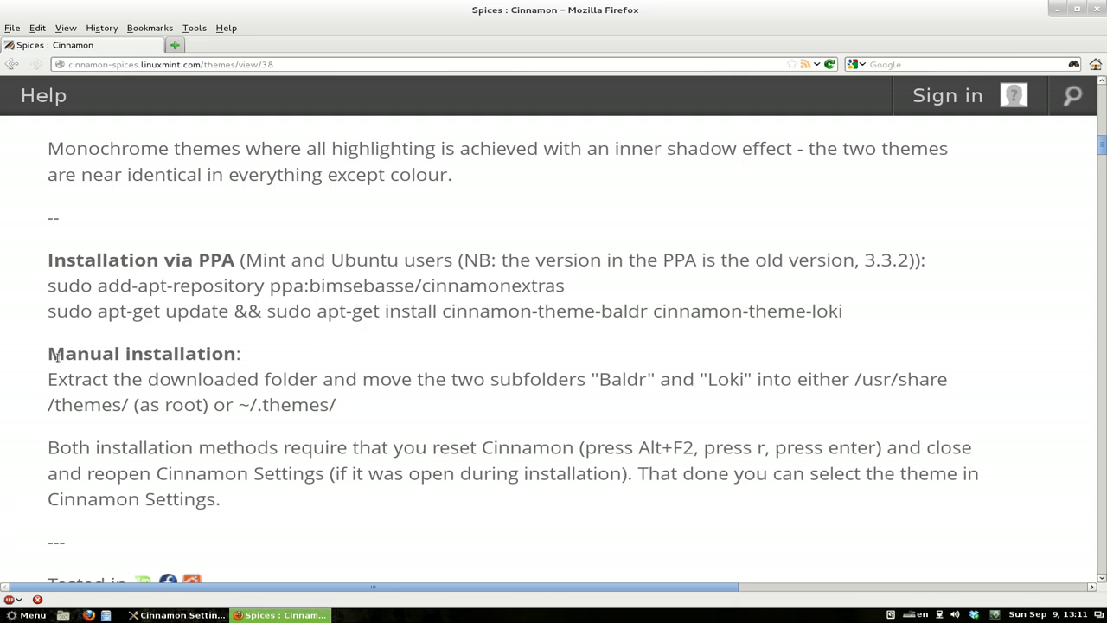
drag(58, 357, 224, 351)
click(307, 346)
drag(335, 406, 240, 405)
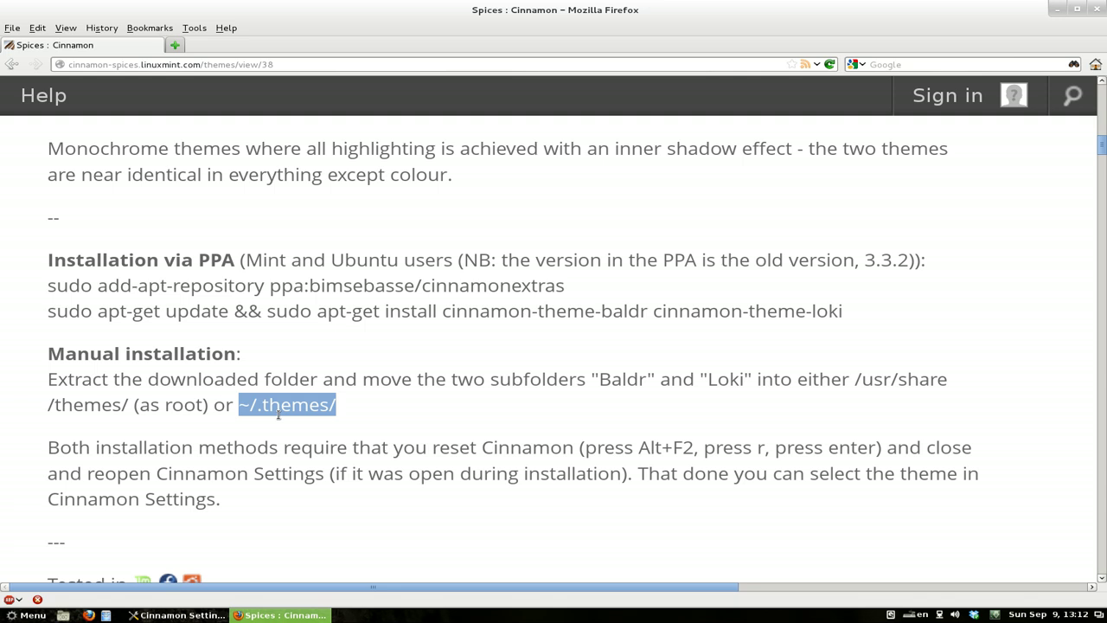
drag(239, 405, 333, 406)
click(334, 407)
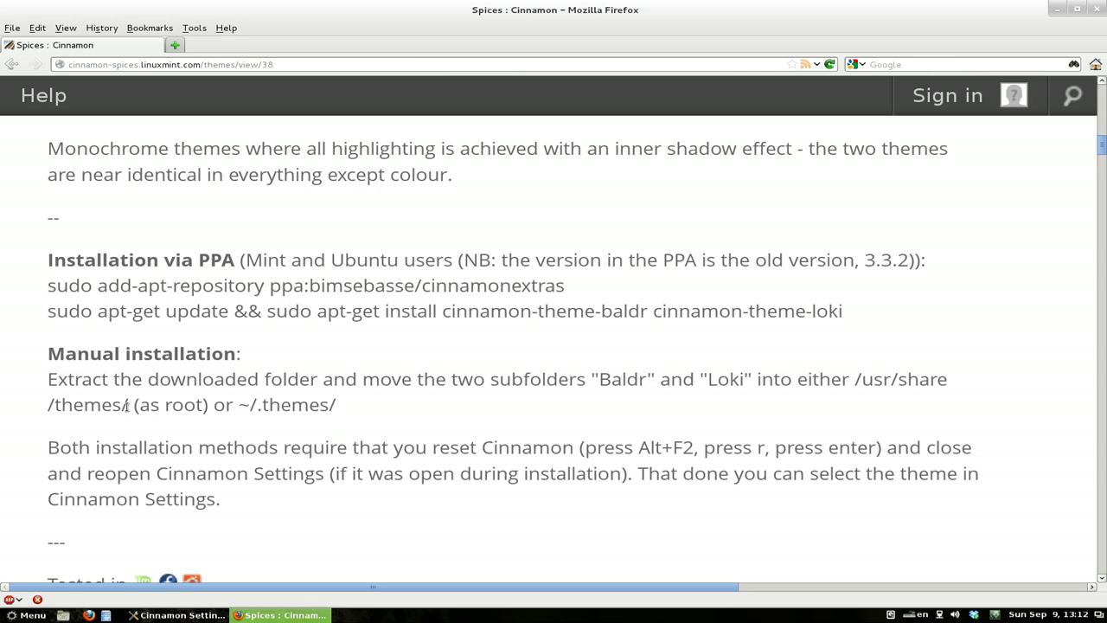
drag(129, 405, 855, 388)
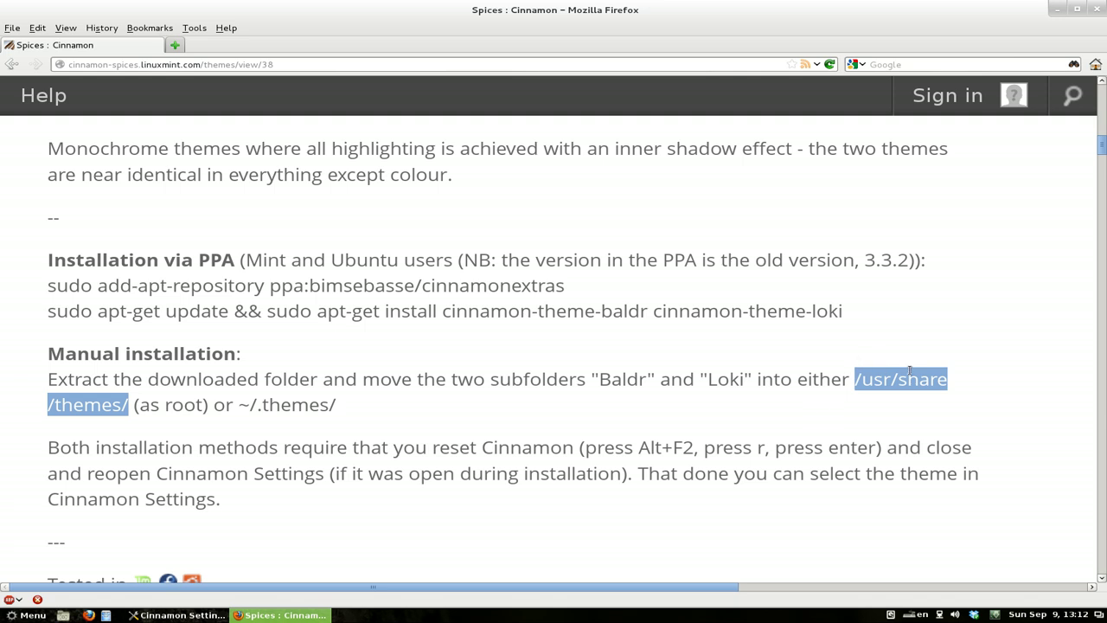
click(796, 393)
drag(249, 412, 357, 412)
click(354, 415)
scroll(414, 406, up, 15)
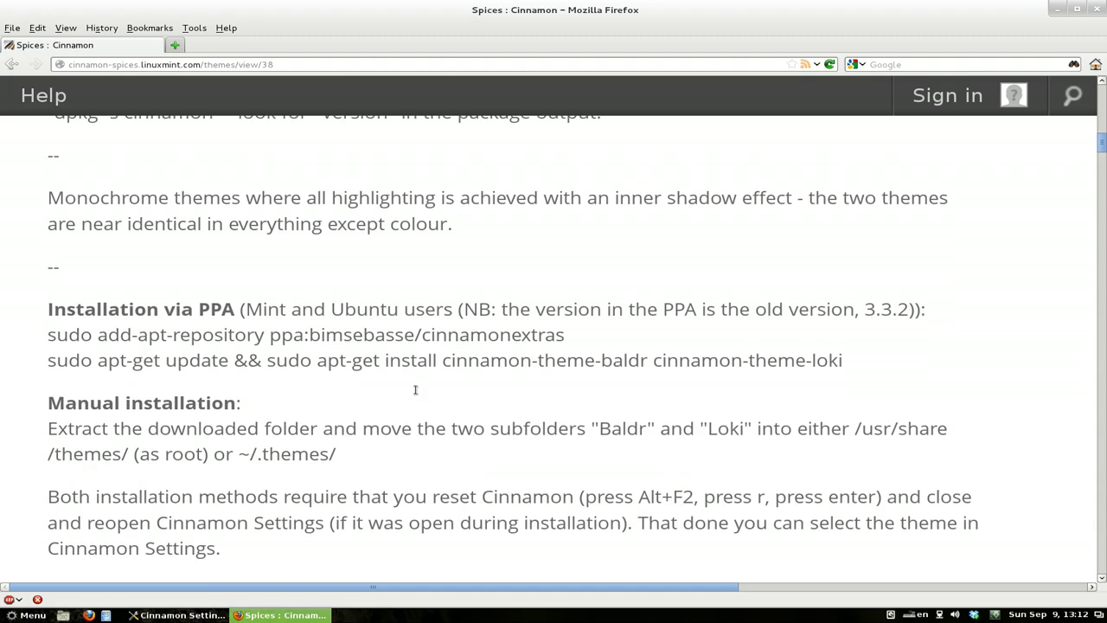
scroll(326, 442, down, 2)
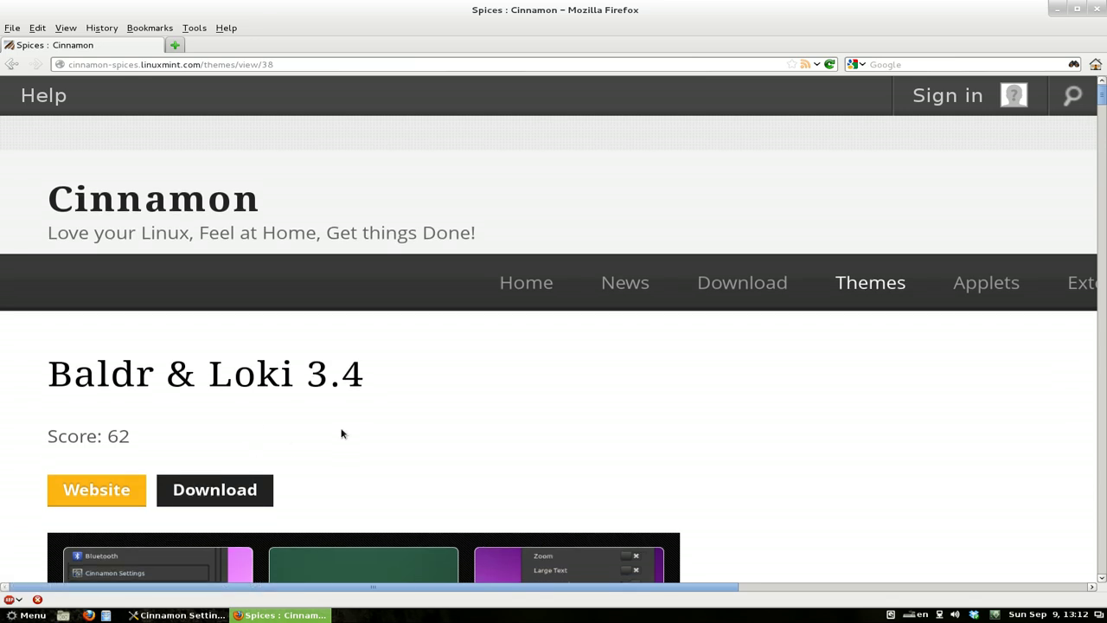
- Save the theme archive QLLG-VUG3-T6L5.zip and bring up its options in the Downloads list
click(222, 426)
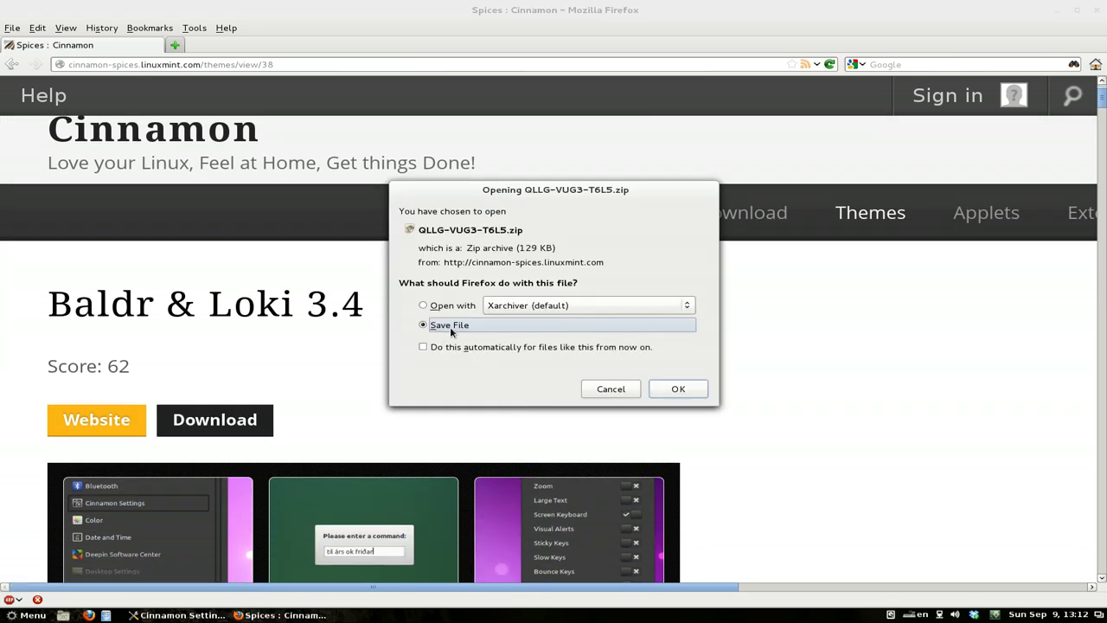
click(678, 389)
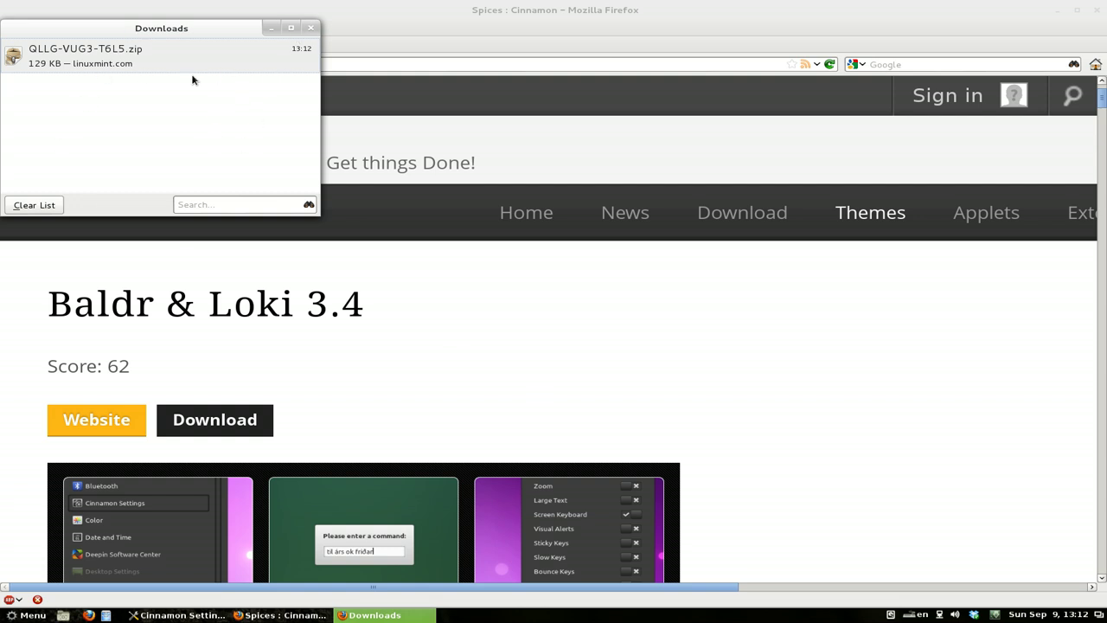
right_click(134, 61)
- Show the zip in its Downloads folder and extract the archive there
click(161, 83)
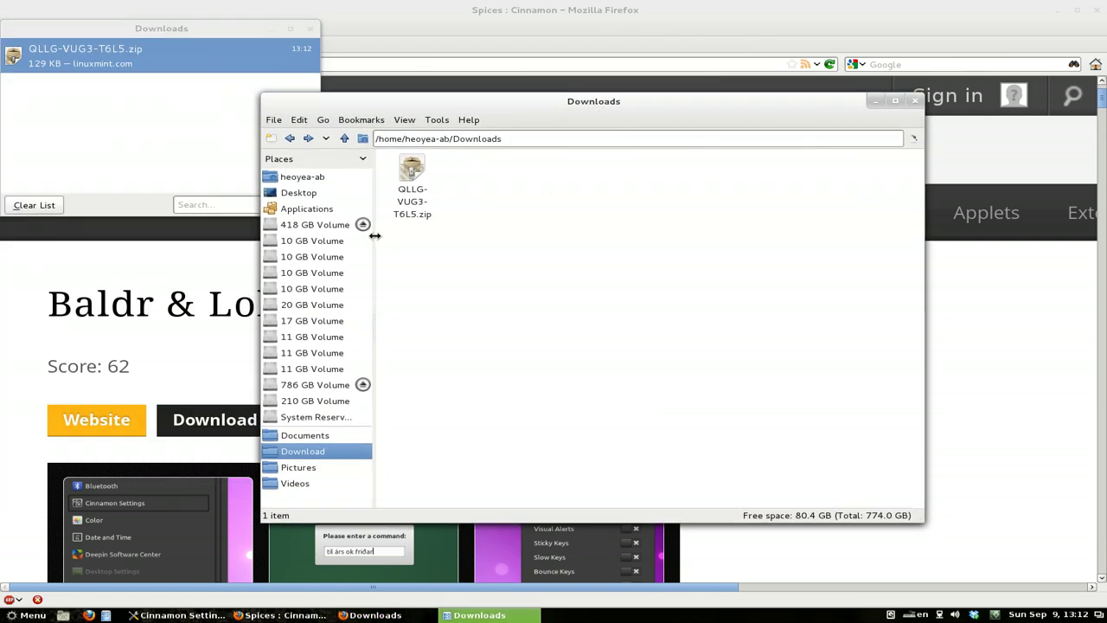
click(309, 28)
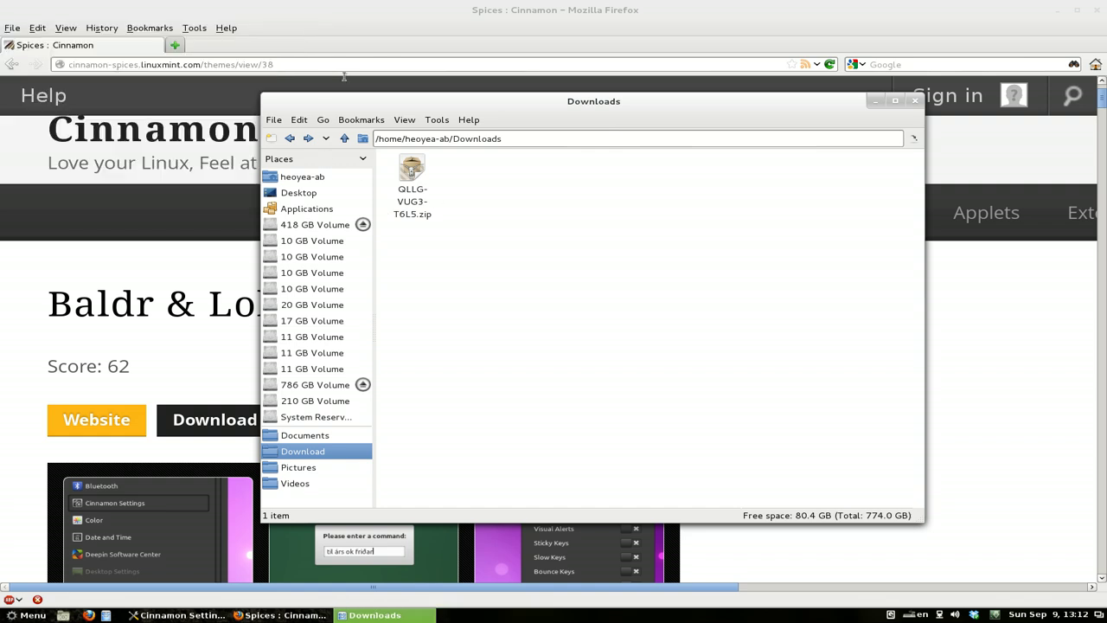
right_click(420, 200)
click(474, 360)
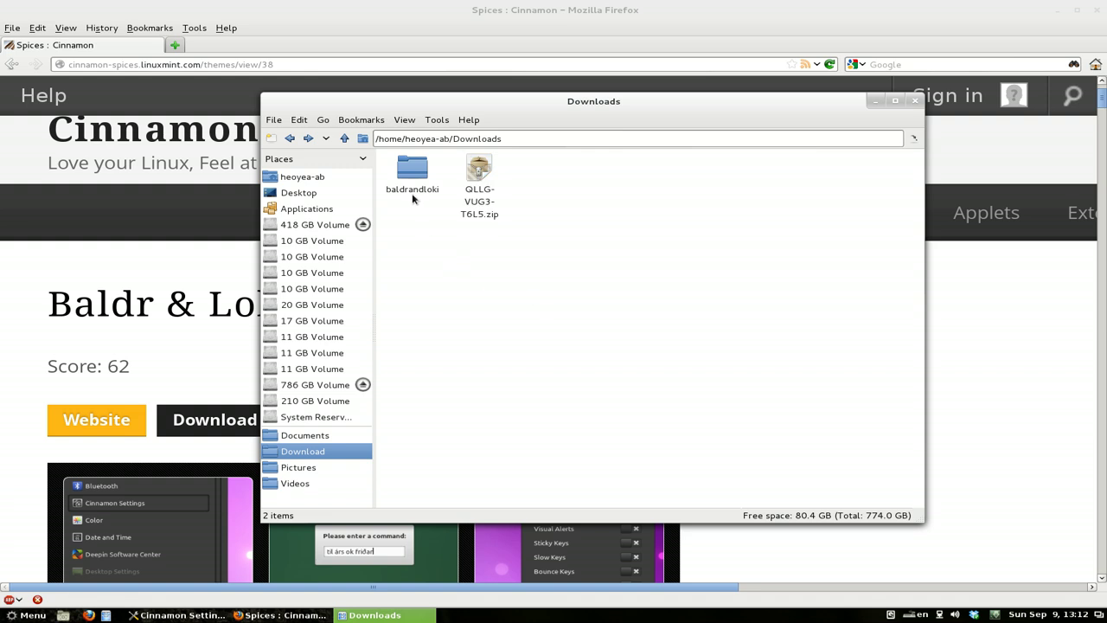
- Look into baldrandloki and the Baldr folder's cinnamon subfolder, then return to Downloads
double_click(412, 173)
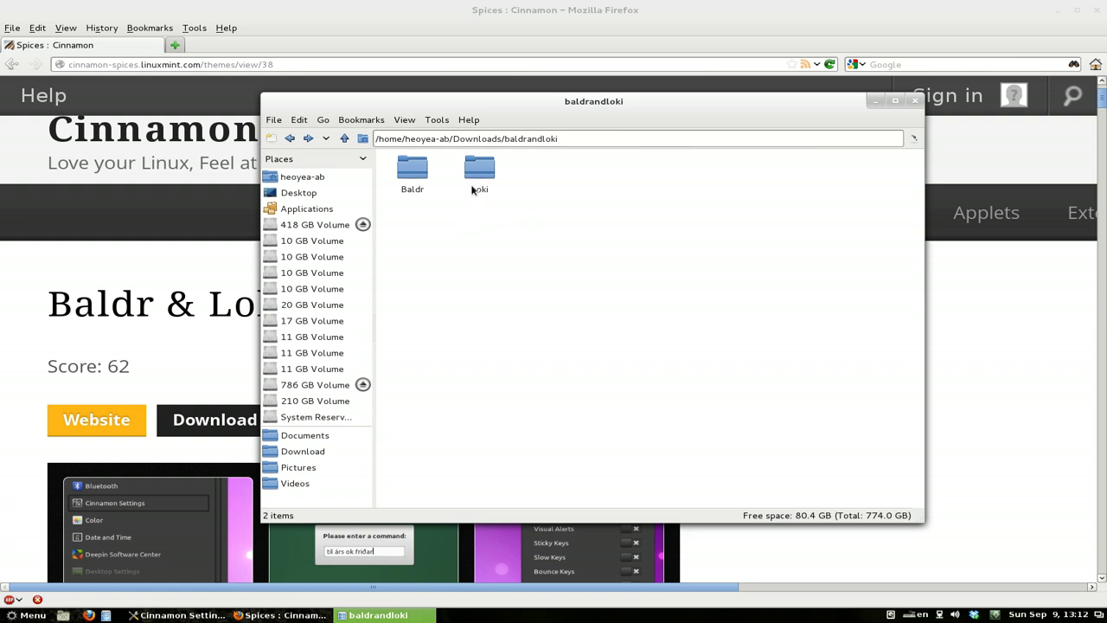
double_click(414, 173)
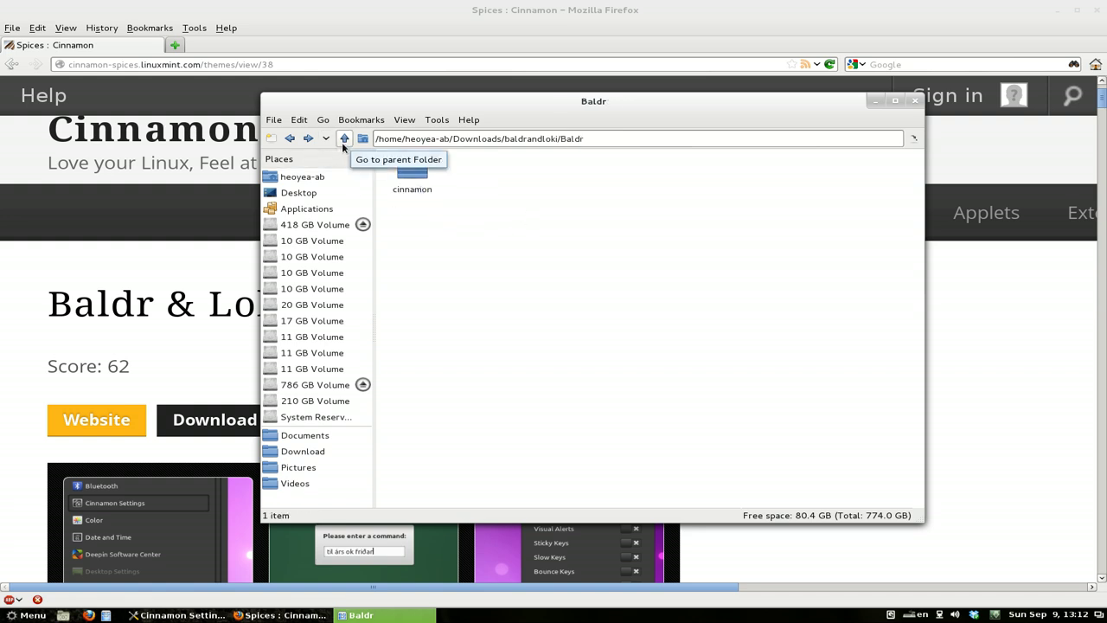
click(414, 173)
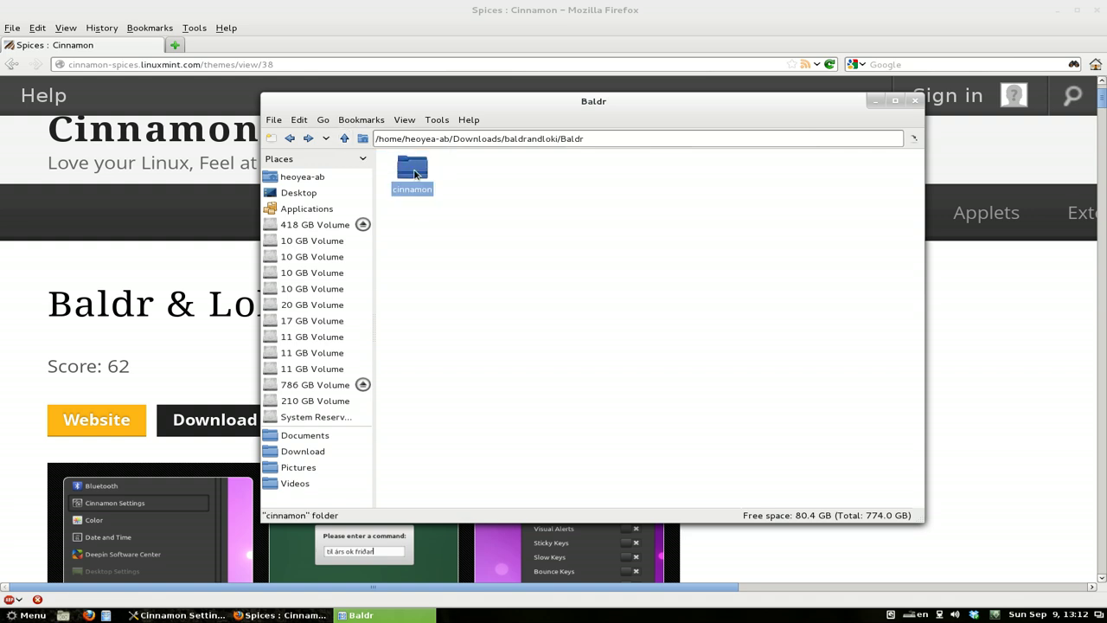
click(345, 141)
click(345, 140)
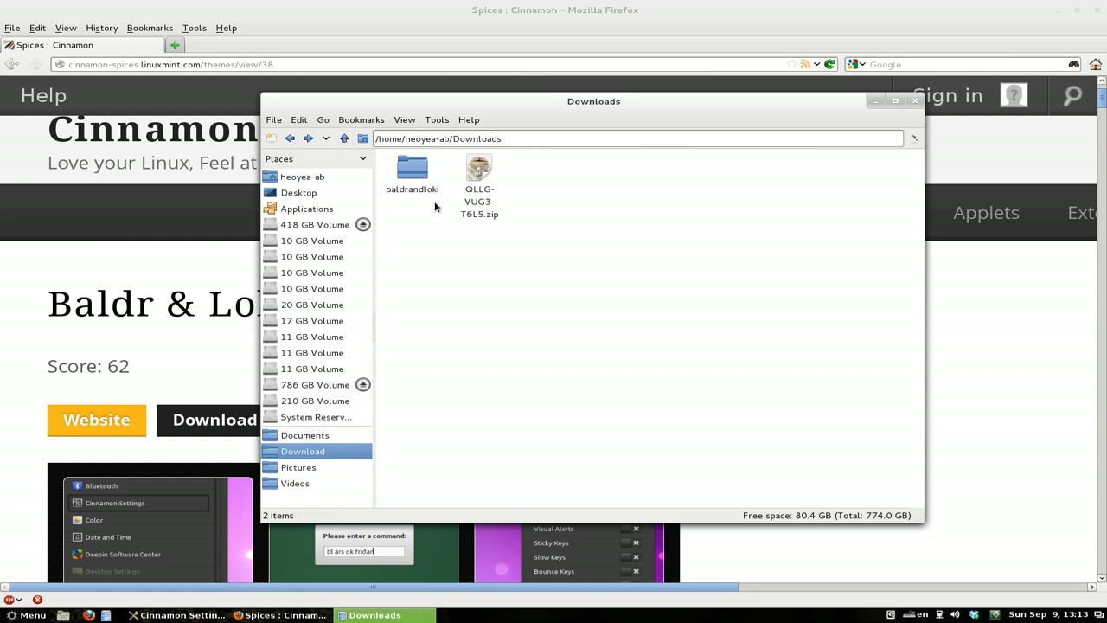
click(414, 221)
- Reopen baldrandloki and inspect the contents of both the Baldr and Loki folders
click(421, 177)
double_click(420, 177)
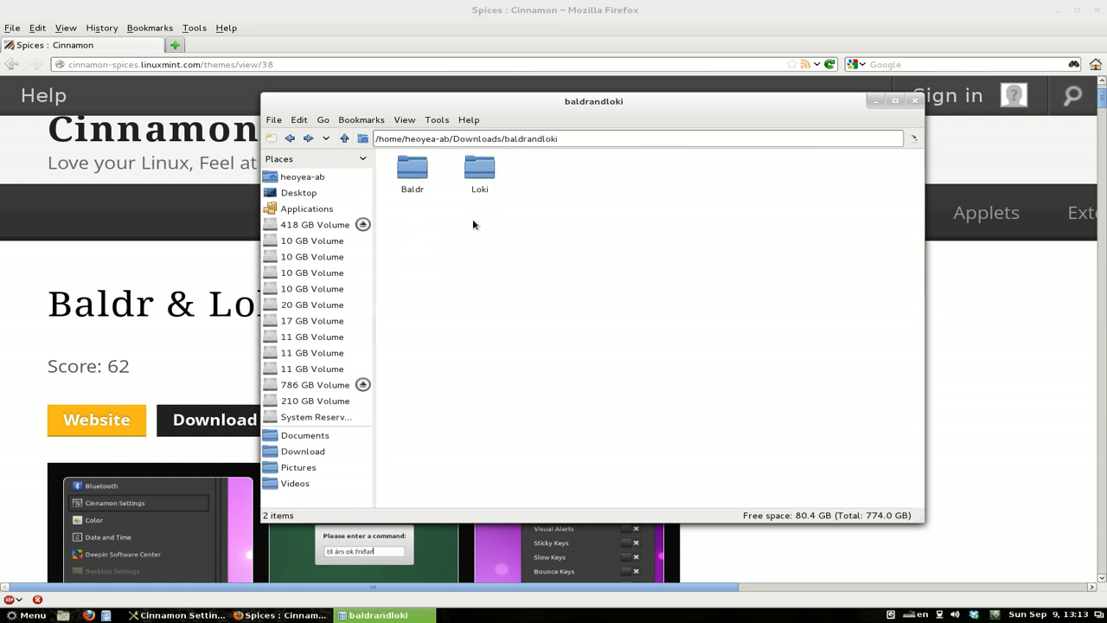
double_click(414, 178)
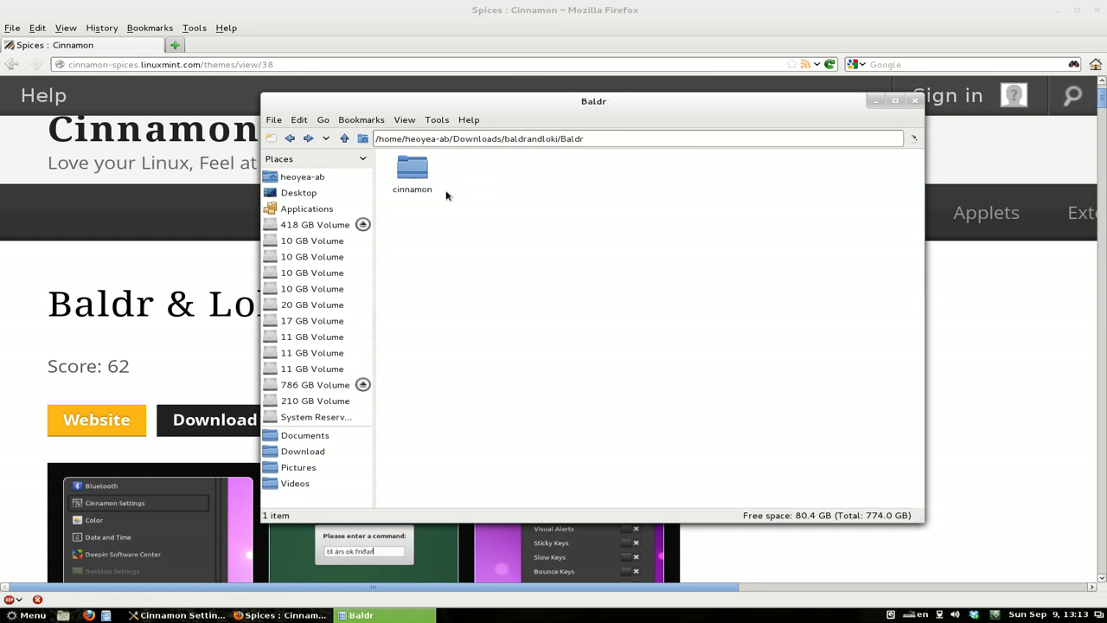
click(345, 139)
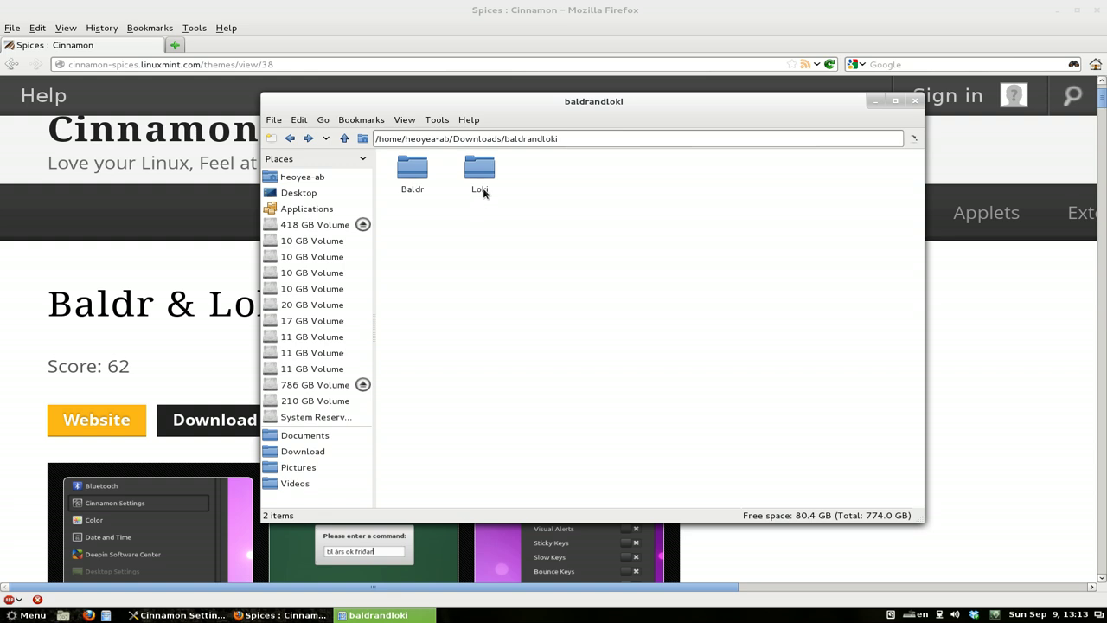
double_click(483, 182)
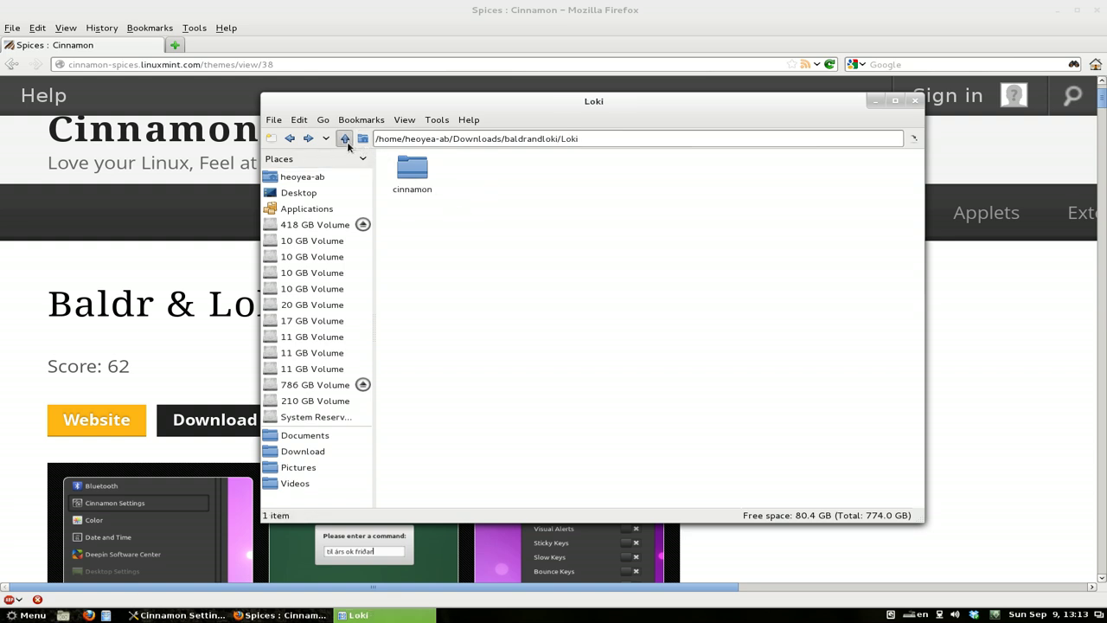
click(344, 138)
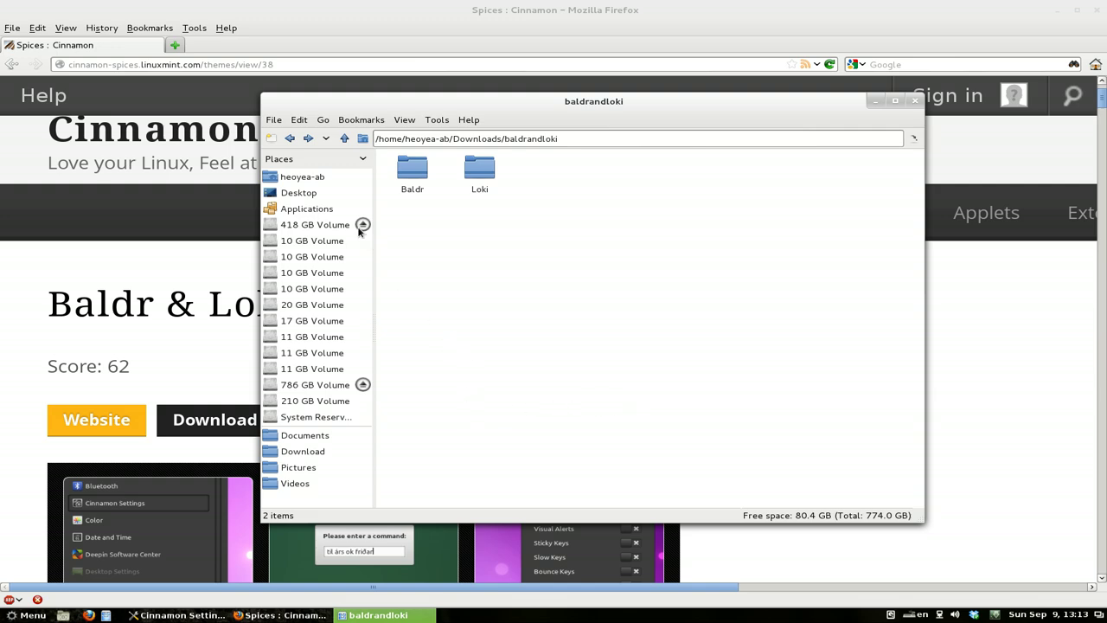
- Open ~/.themes in a new home-folder tab with hidden files shown, then return to the baldrandloki tab
middle_click(301, 178)
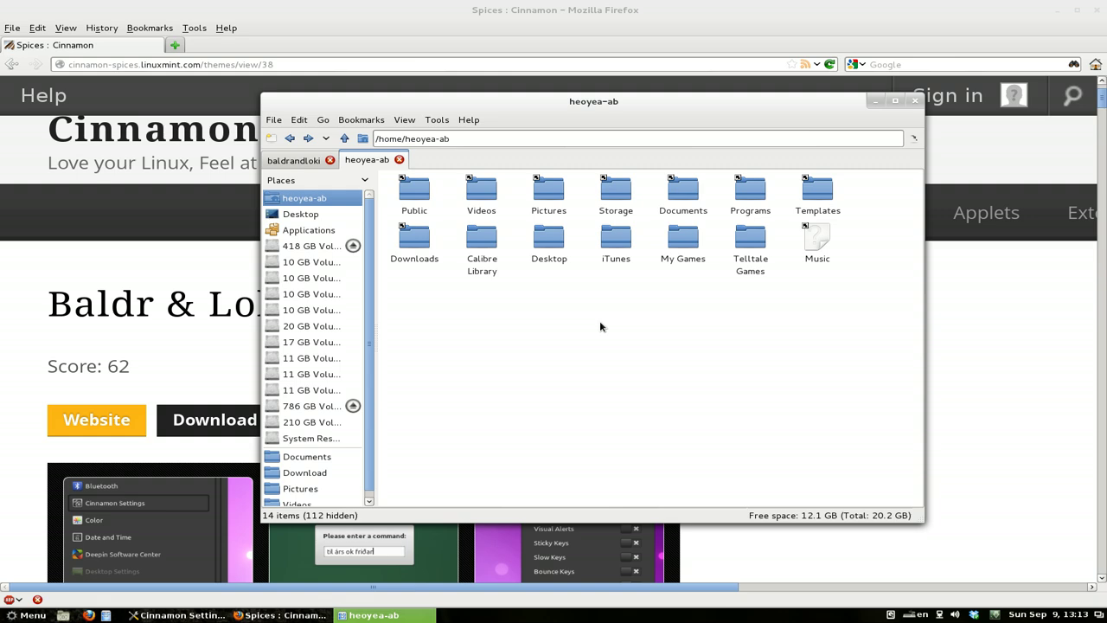
key(ctrl+h)
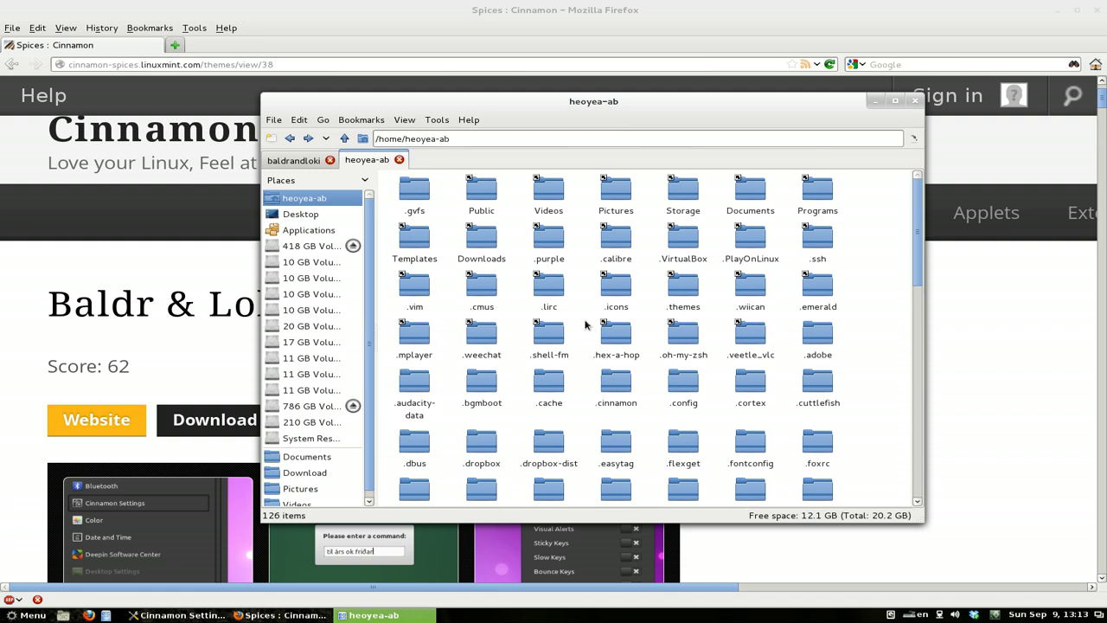
text(.t)
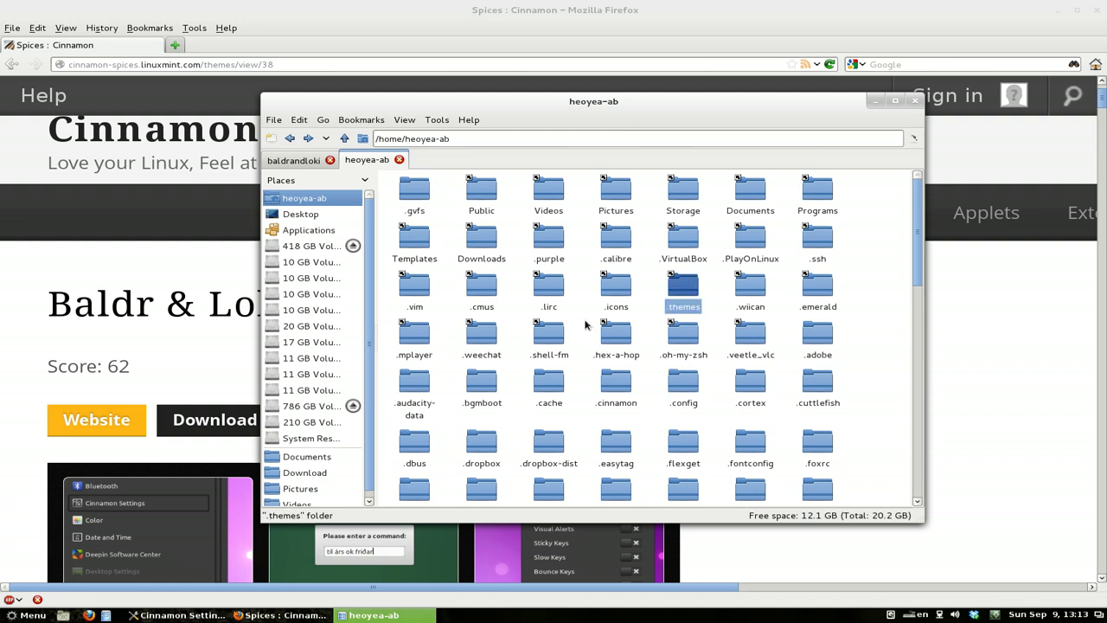
click(692, 308)
right_click(711, 295)
mouse_move(718, 298)
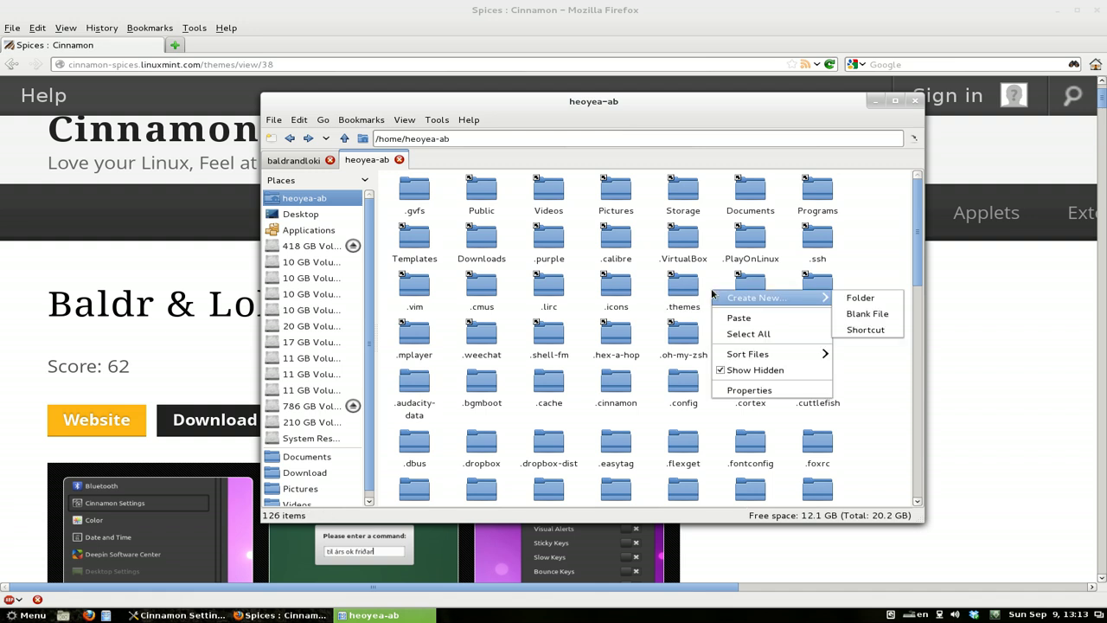
click(884, 254)
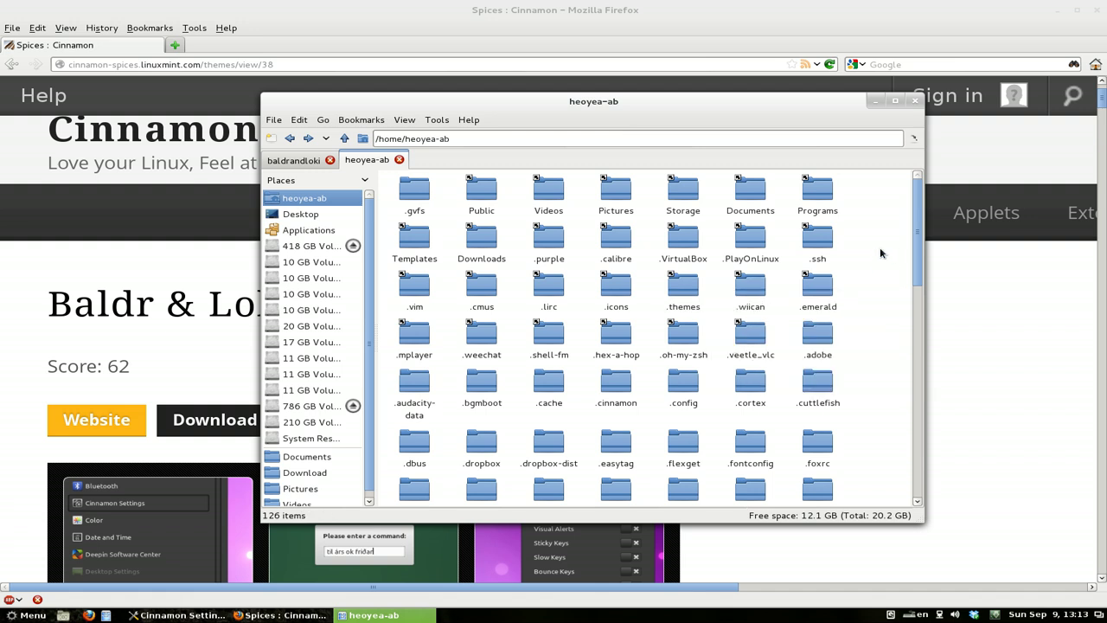
double_click(684, 288)
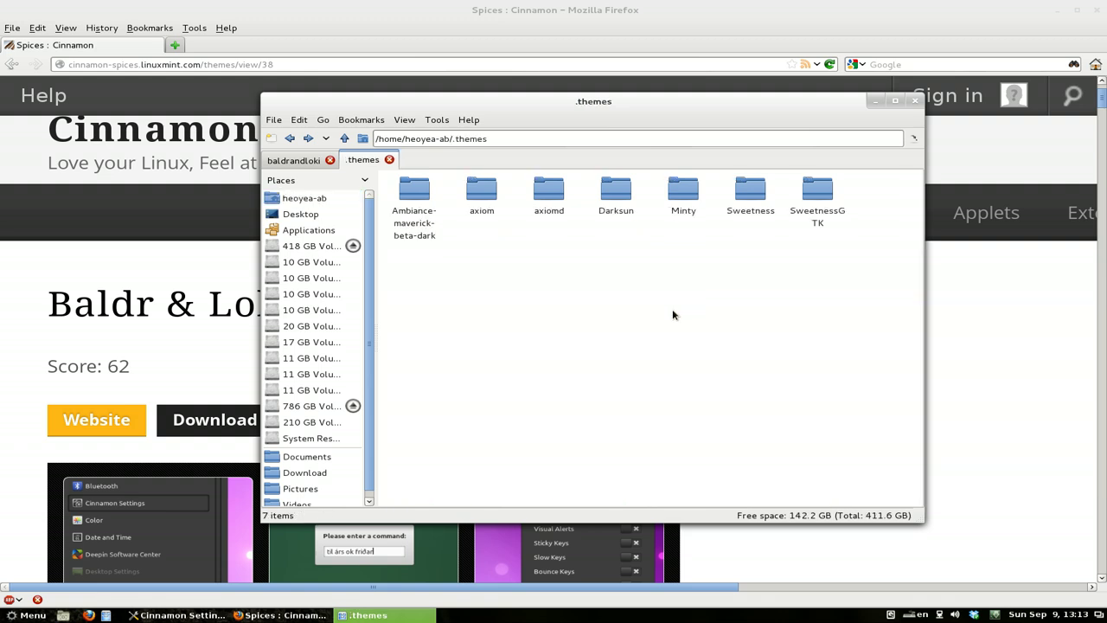
click(294, 161)
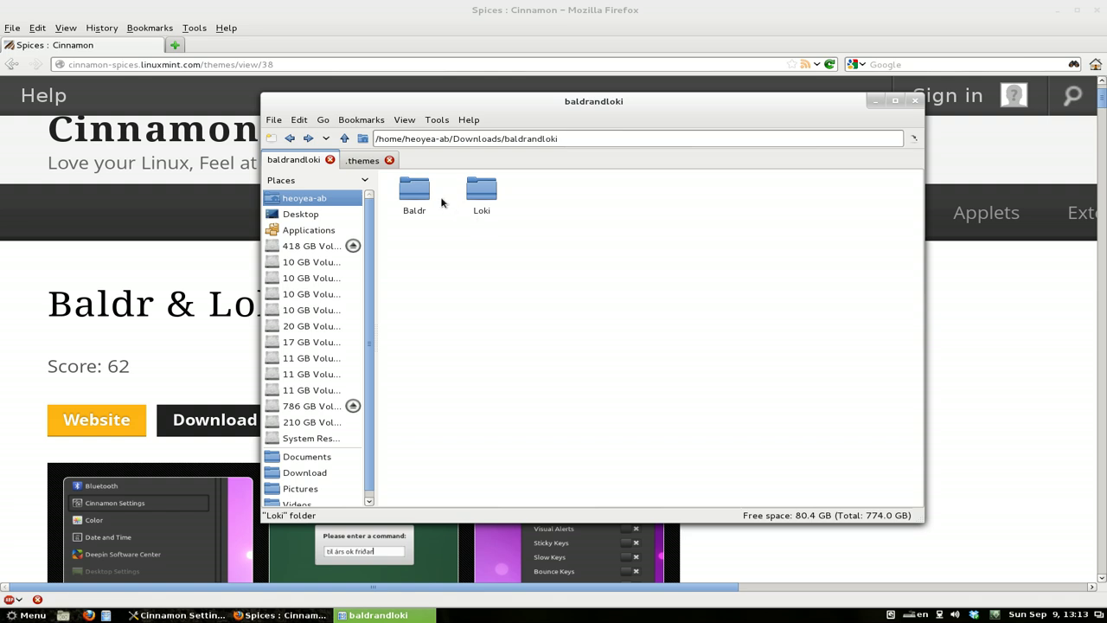
- Drag Baldr and Loki onto the .themes tab to copy them, giving 9 items there
drag(524, 230, 539, 265)
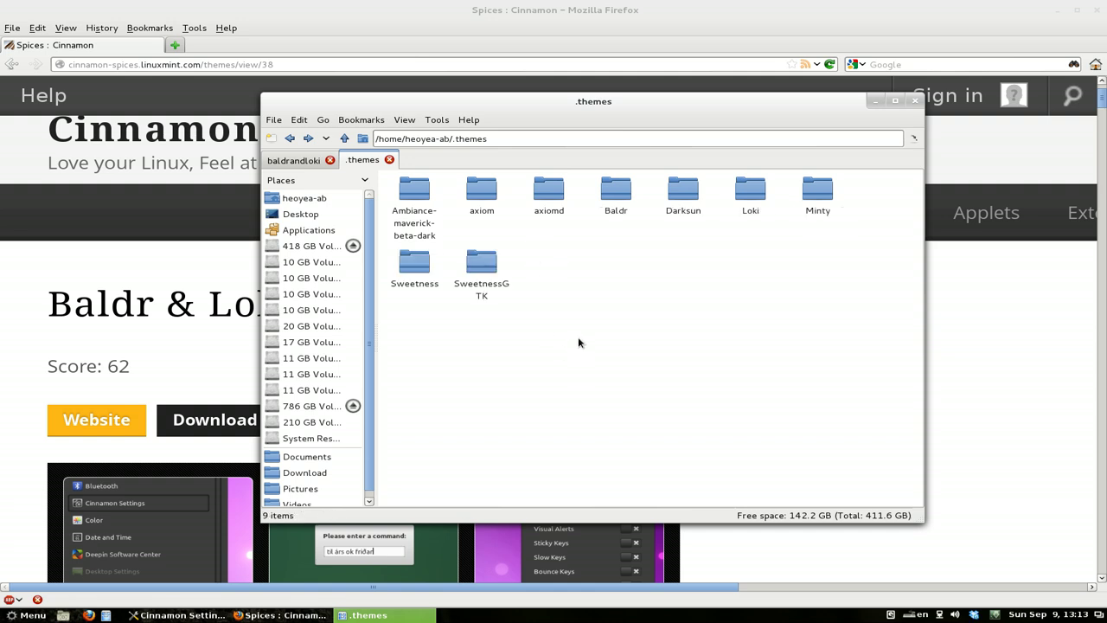
click(618, 190)
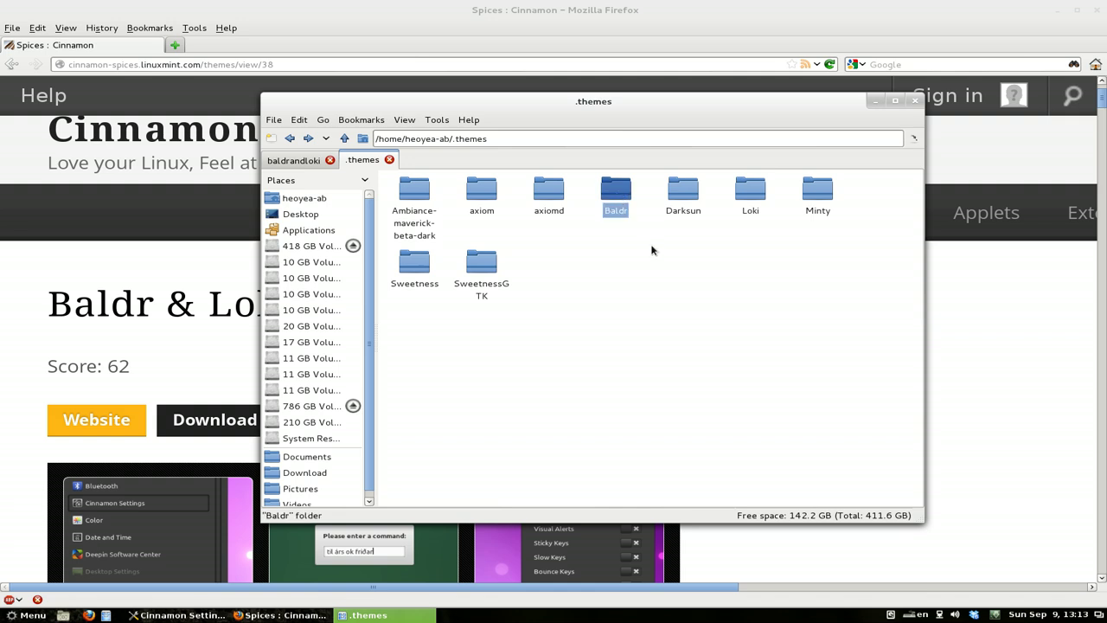
click(749, 195)
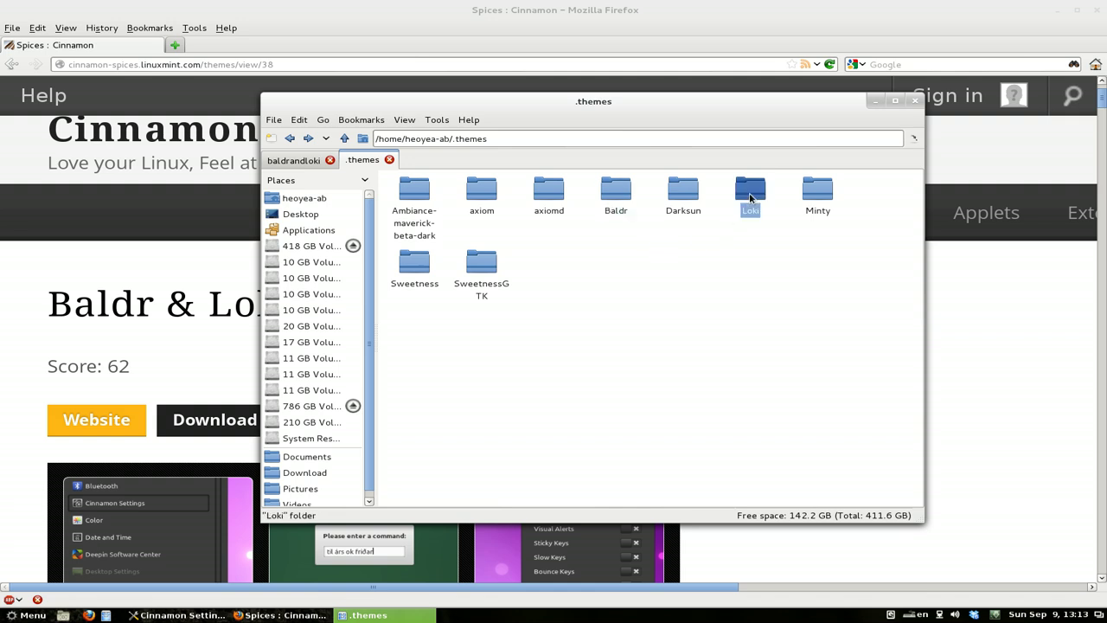
click(915, 338)
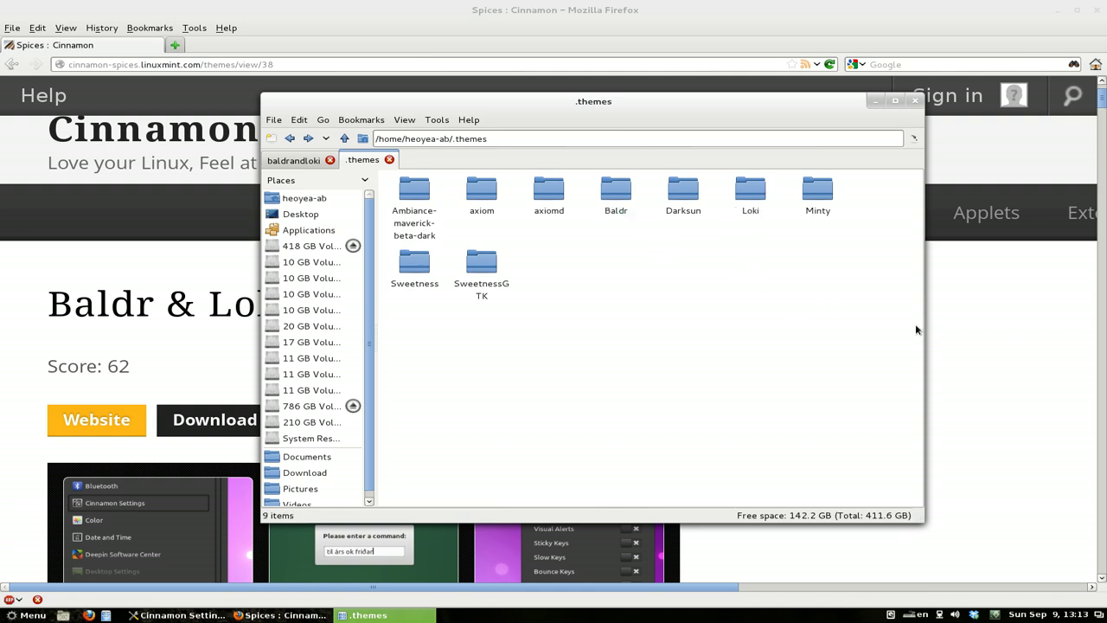
- Minimize Firefox and Nemo, then reload the Themes page so Baldr and Loki are listed
click(1059, 12)
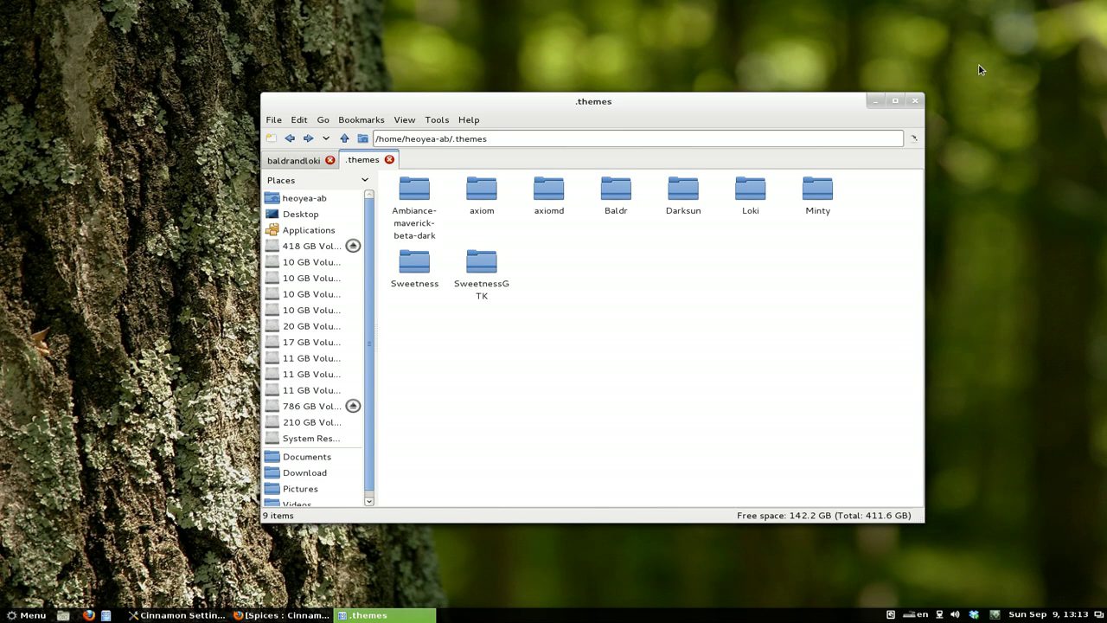
click(876, 102)
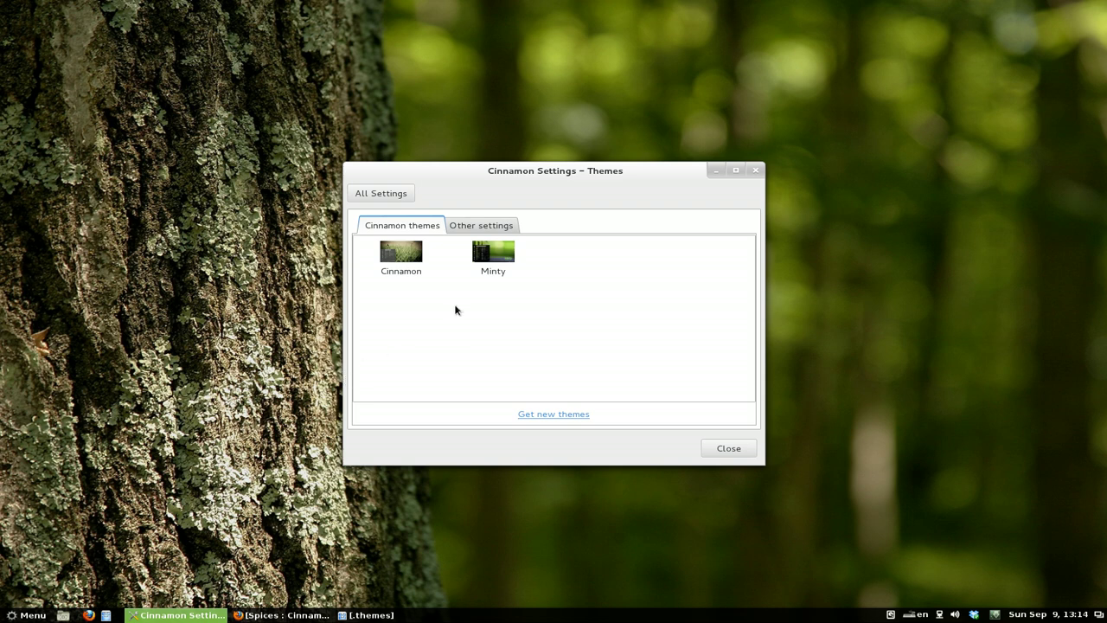
click(385, 195)
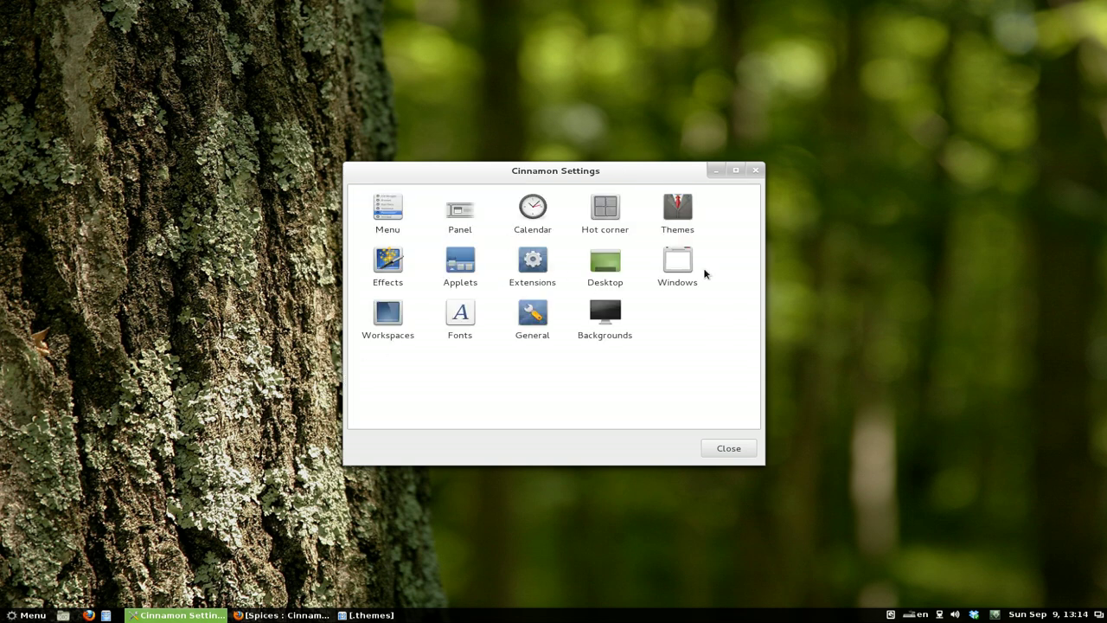
click(681, 222)
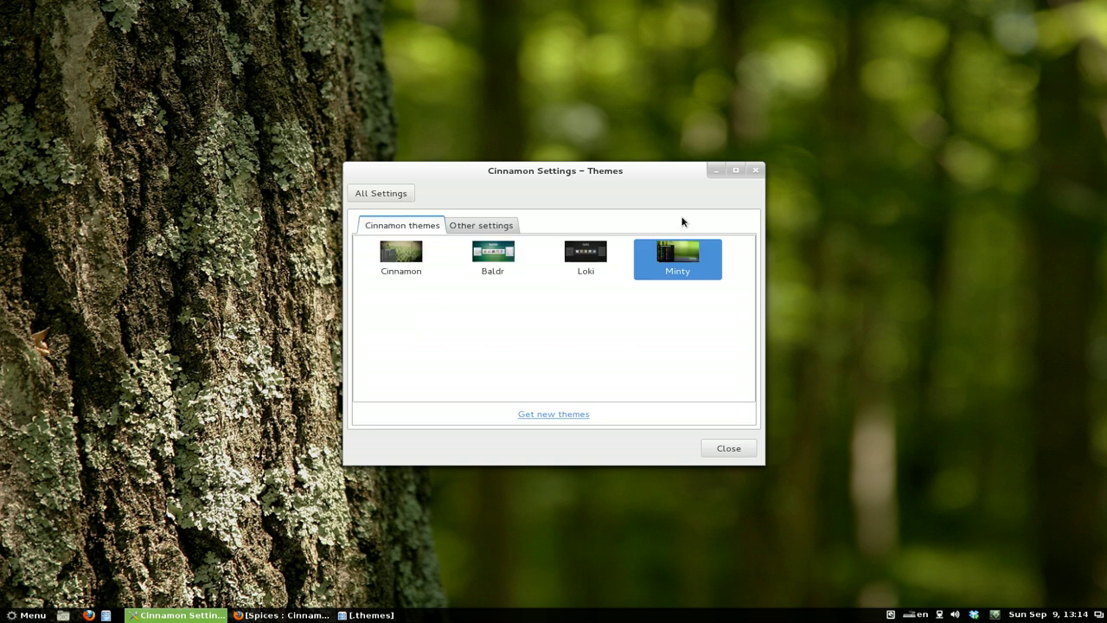
- Apply Baldr and preview it in the Menu, then switch the active theme to Loki
click(502, 272)
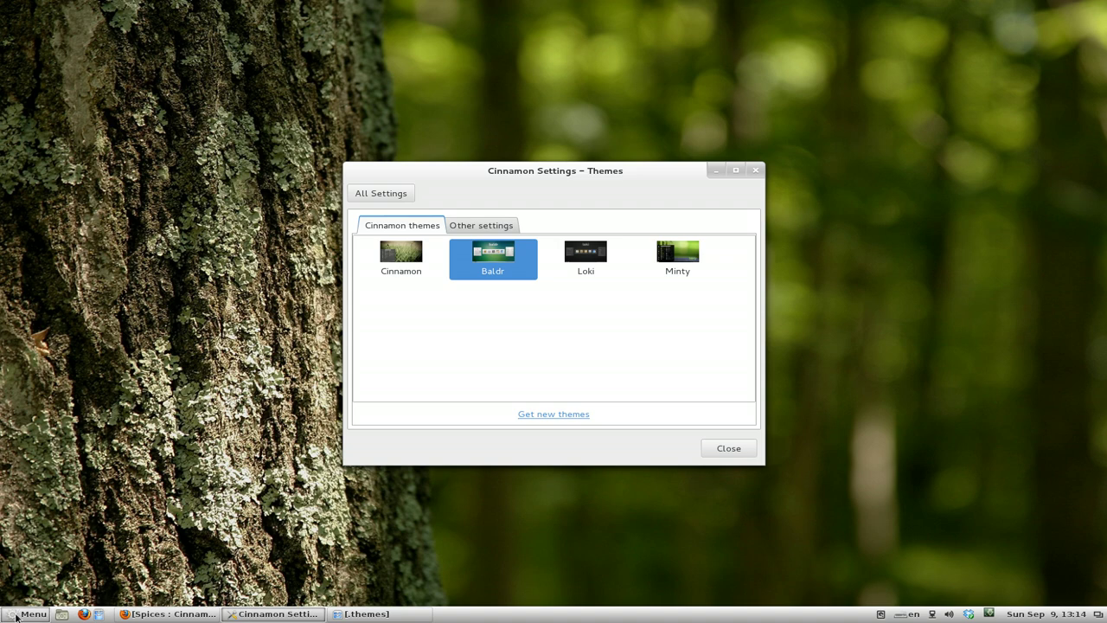
click(16, 615)
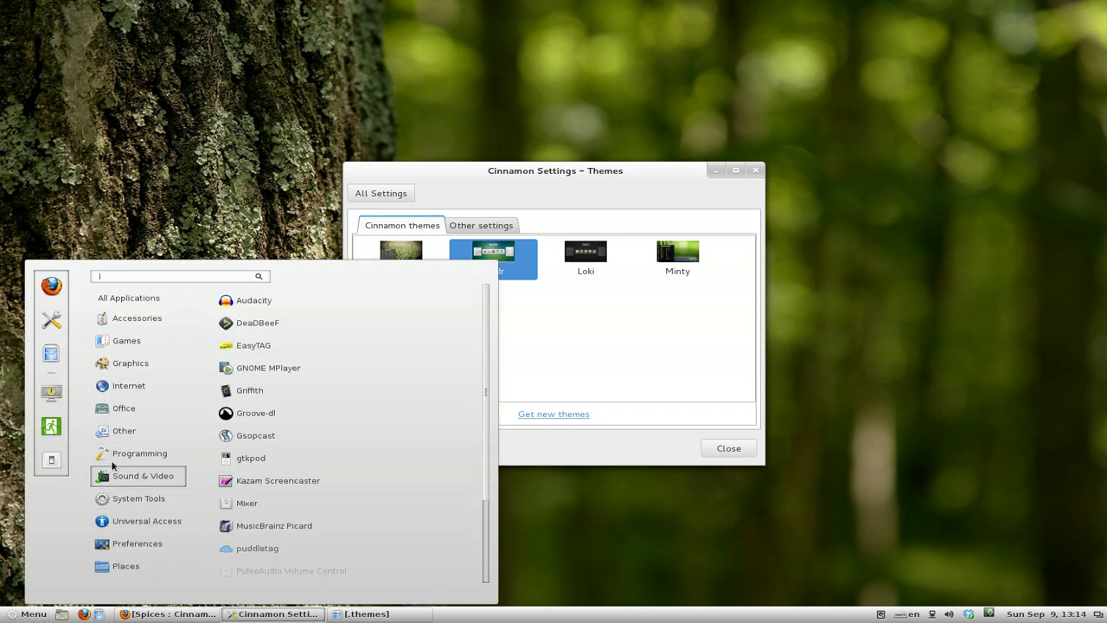
click(673, 495)
click(587, 254)
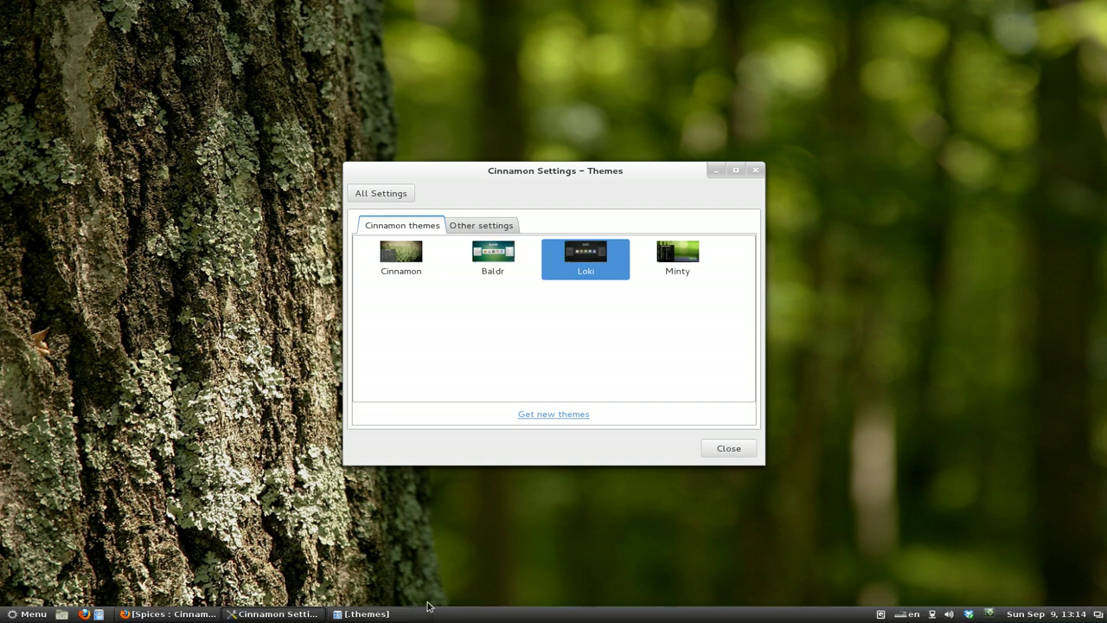
click(19, 614)
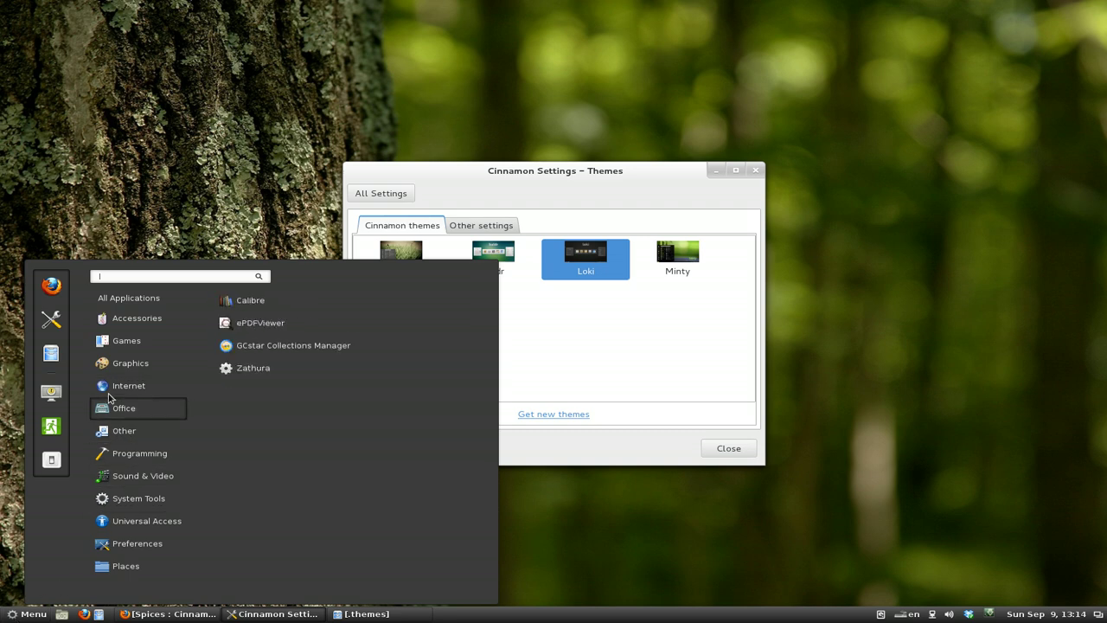
click(854, 523)
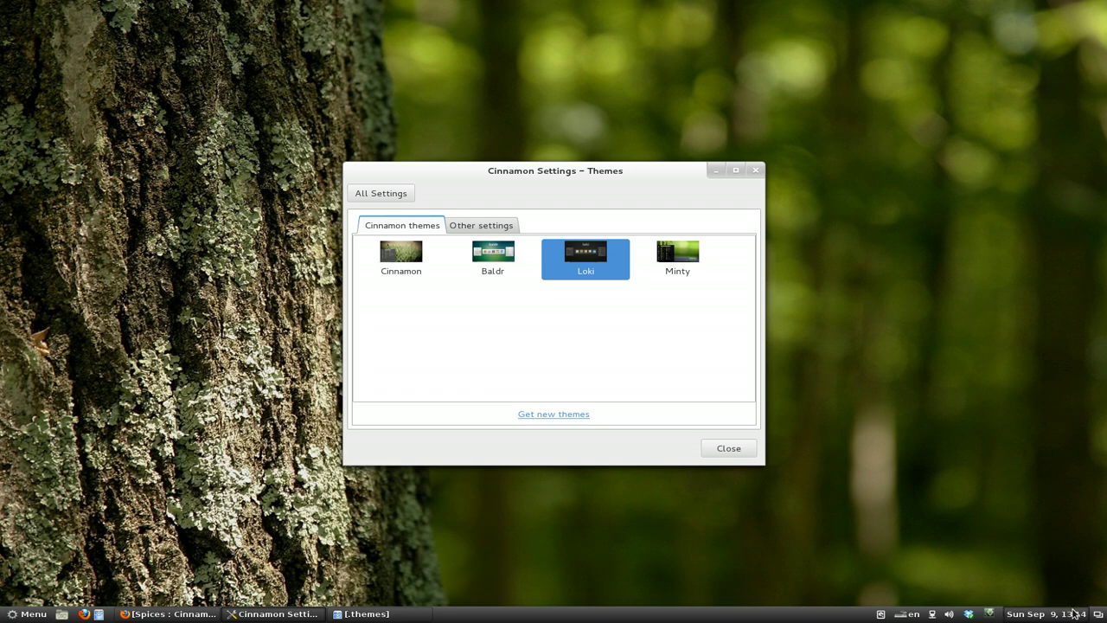
click(1072, 614)
click(870, 479)
click(505, 331)
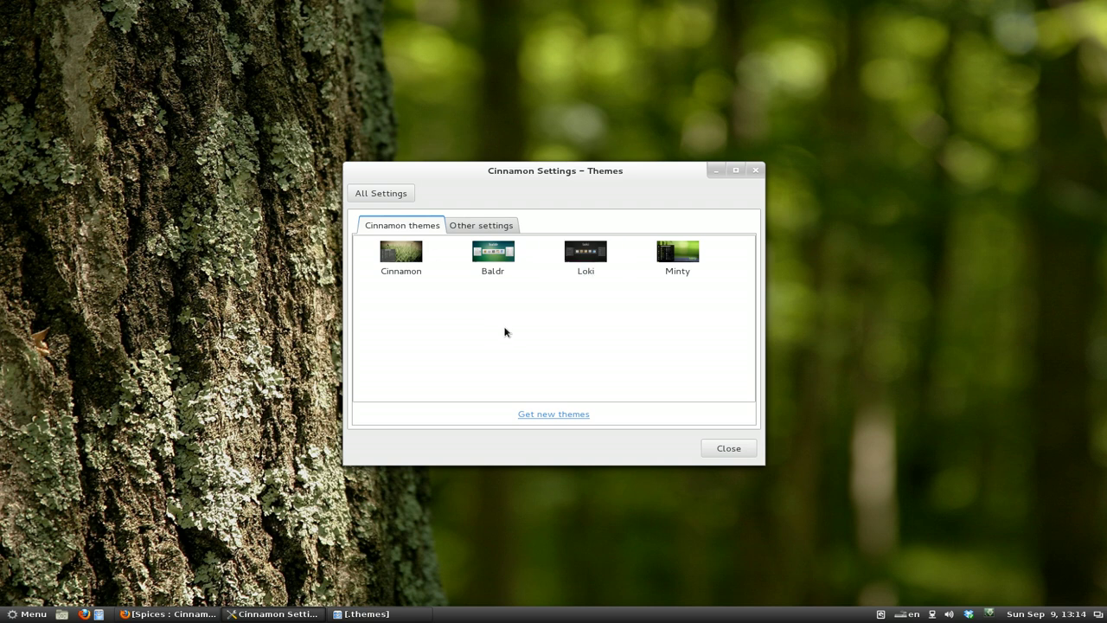